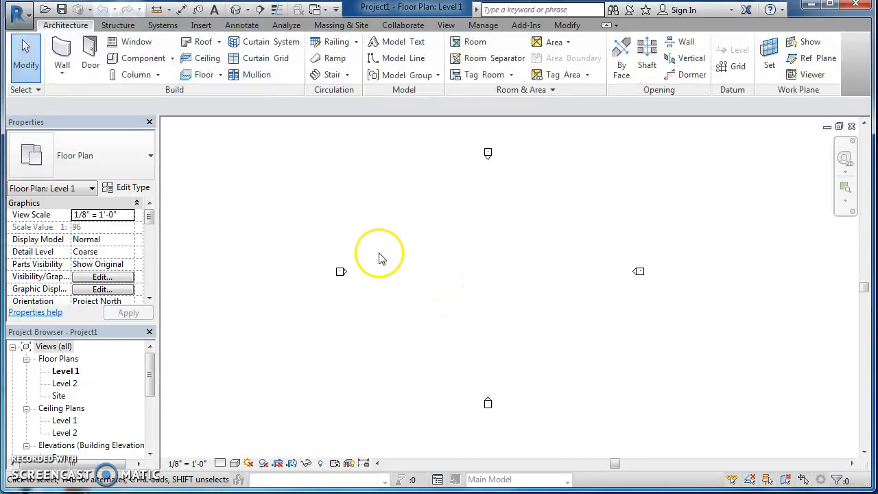
Draw a 20' horizontal wall of type Interior - 4 7/8" Partition (1-hr) between the elevation markers
left_click(66, 56)
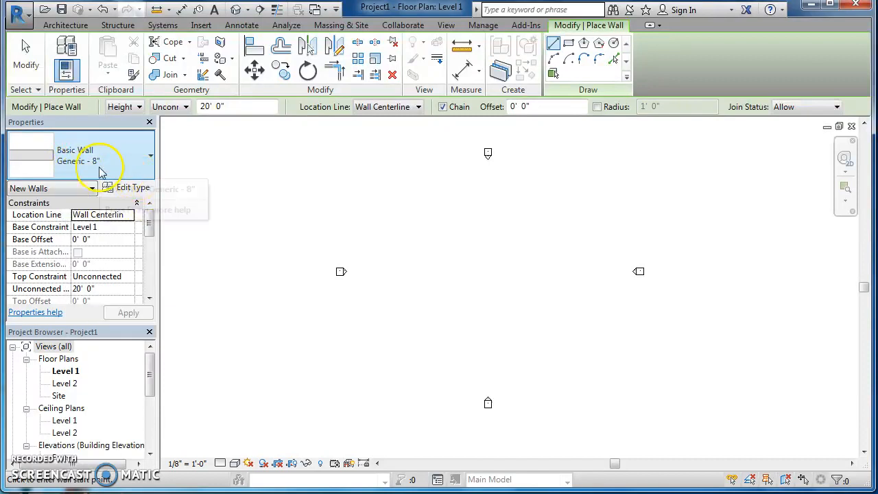
left_click(152, 159)
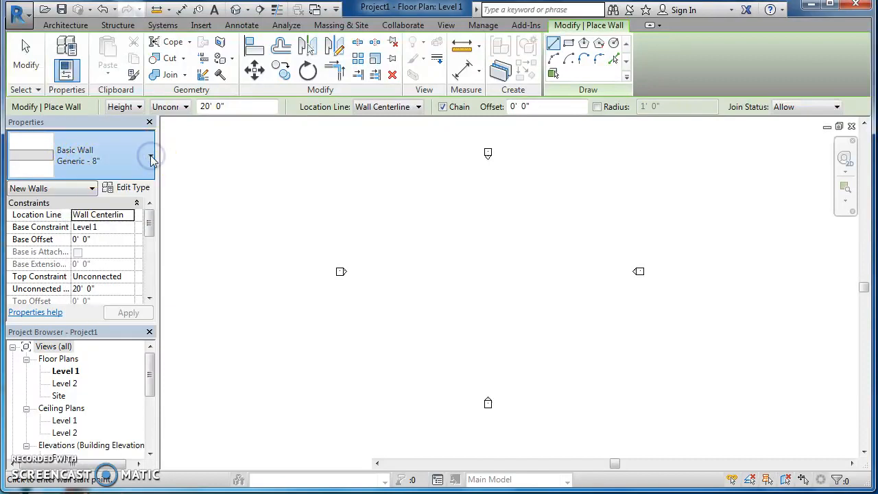
scroll(150, 302, "down", 2)
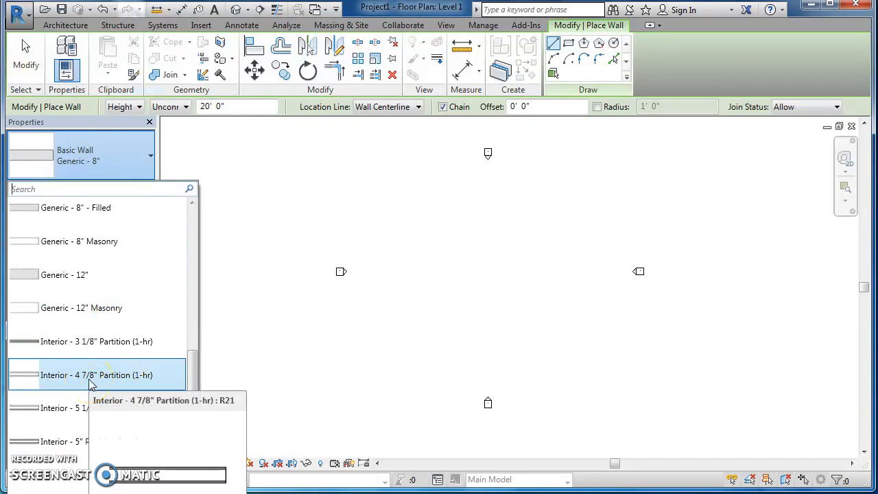
left_click(92, 378)
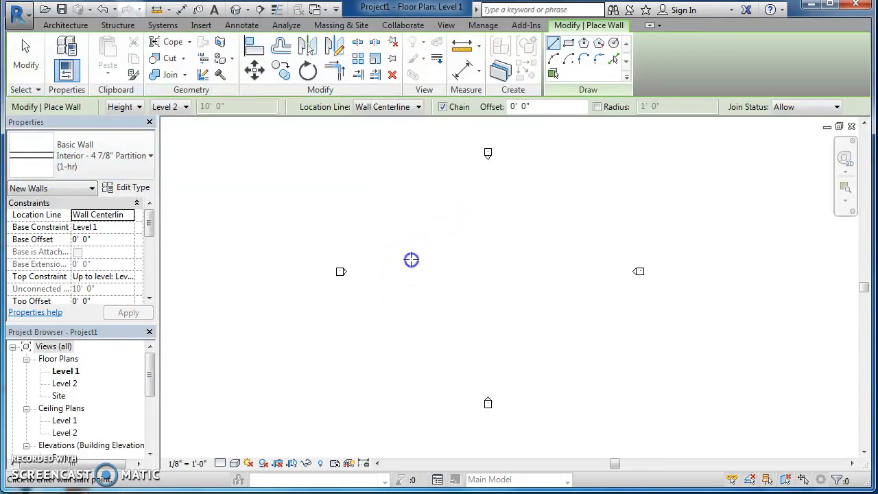
left_click(411, 259)
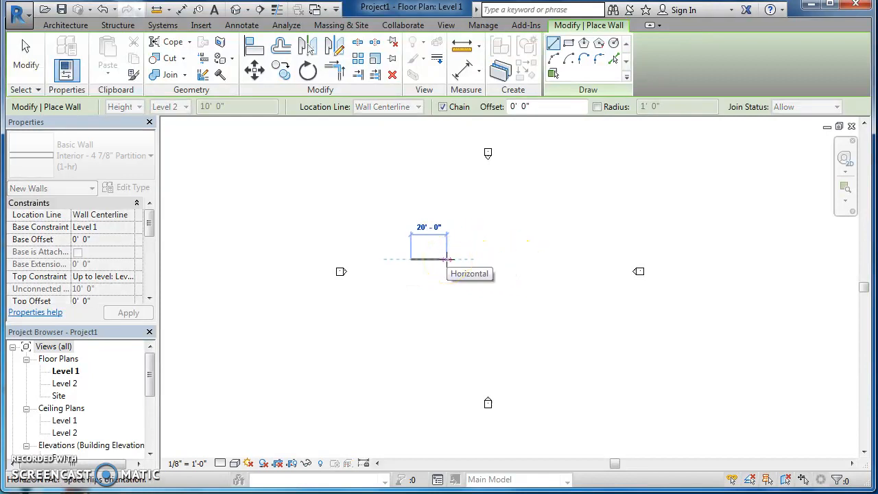
type("20'")
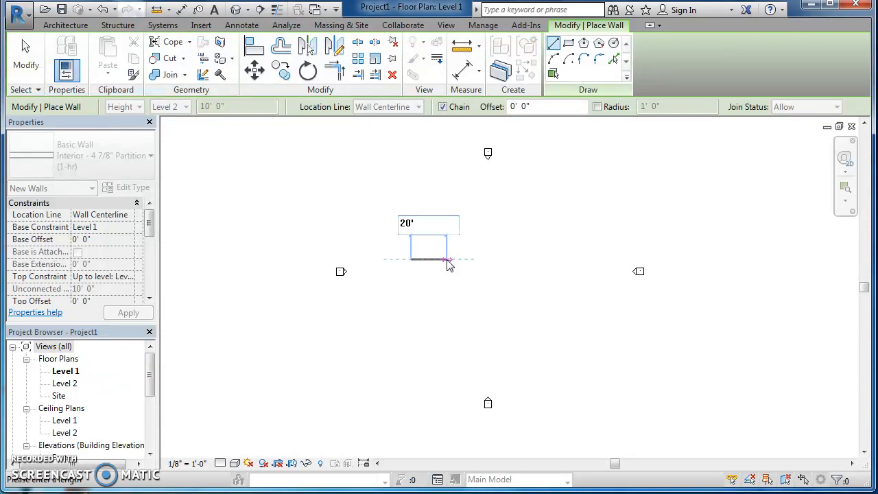
key("Return")
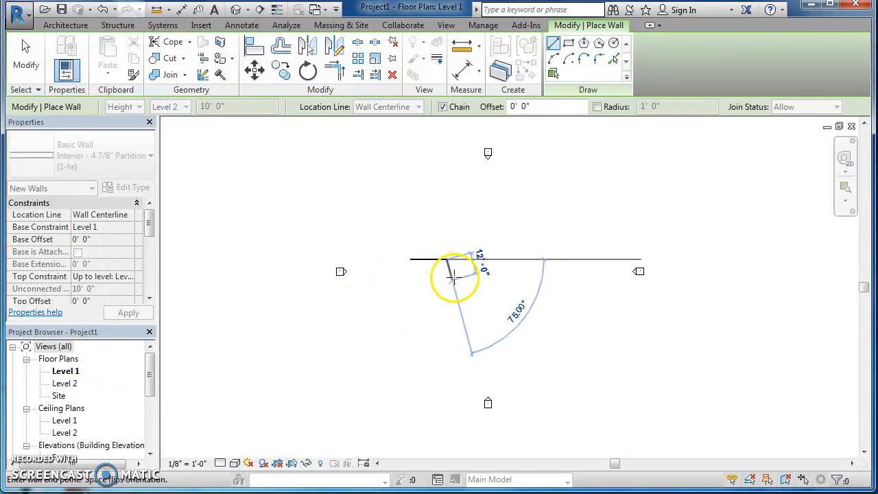
Continue the wall chain with an 8' wall running straight down from the first wall's right end
scroll(446, 273, "up", 5)
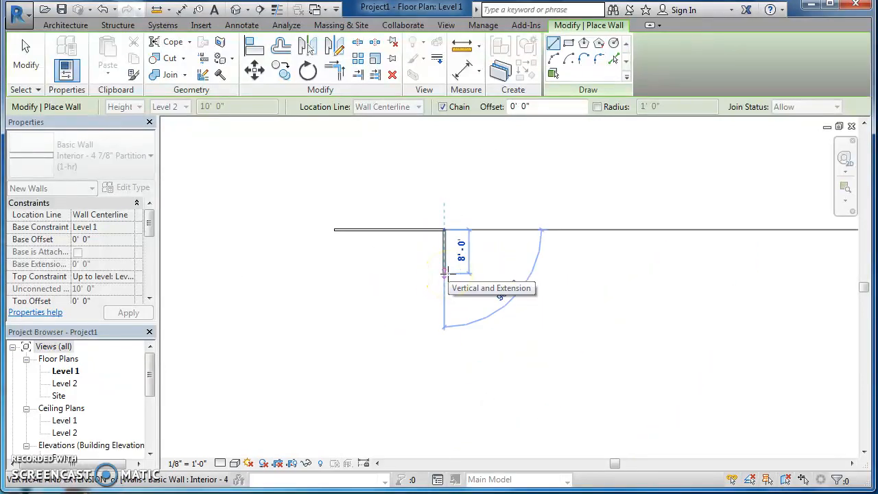
type("8")
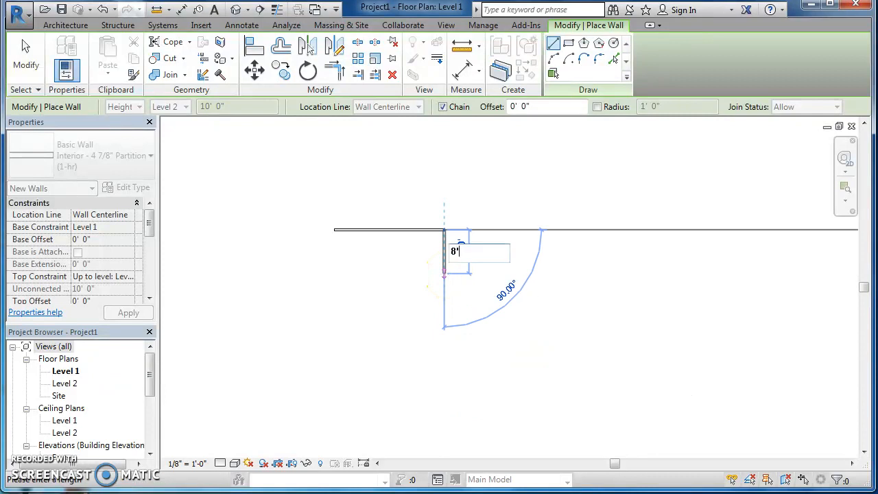
key("Return")
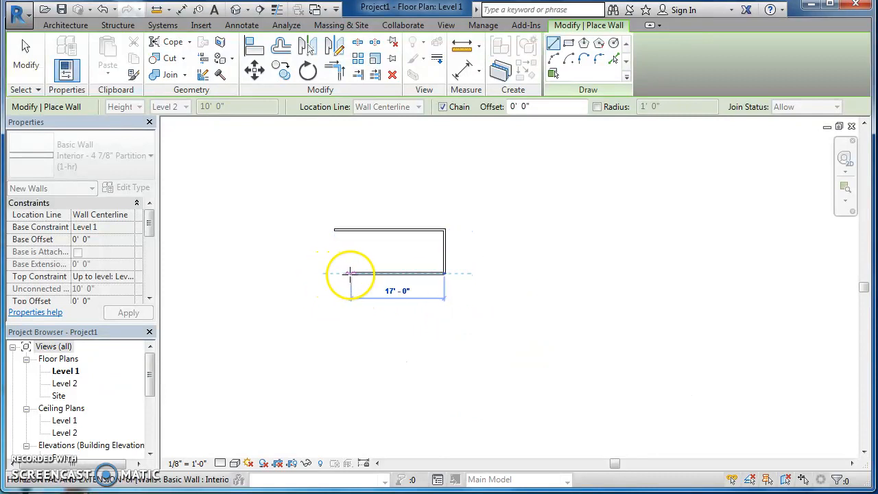
Close the wall rectangle with a 20' lower wall and a left wall back to the starting point, and end the wall command
left_click(334, 274)
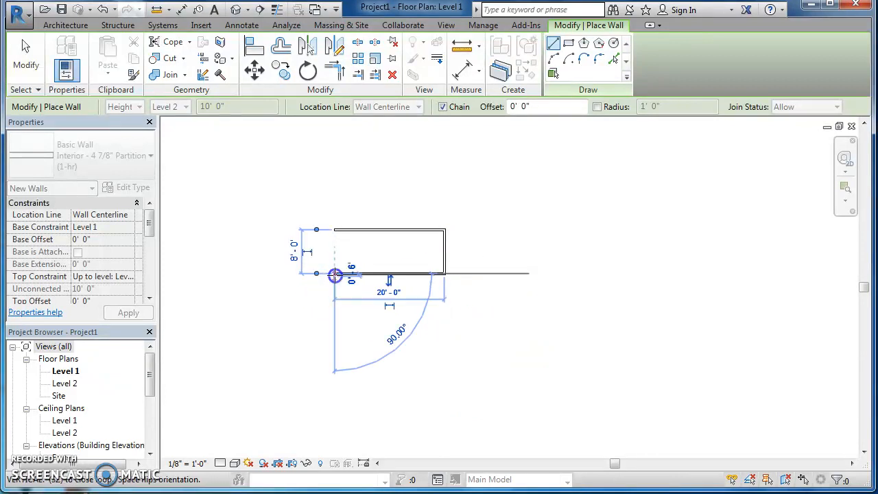
left_click(333, 232)
scroll(429, 336, "down", 2)
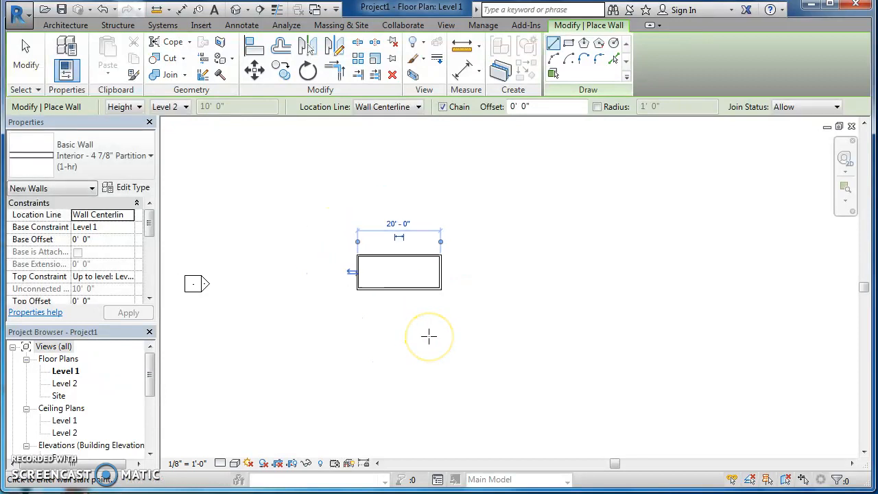
right_click(429, 336)
left_click(474, 347)
right_click(465, 343)
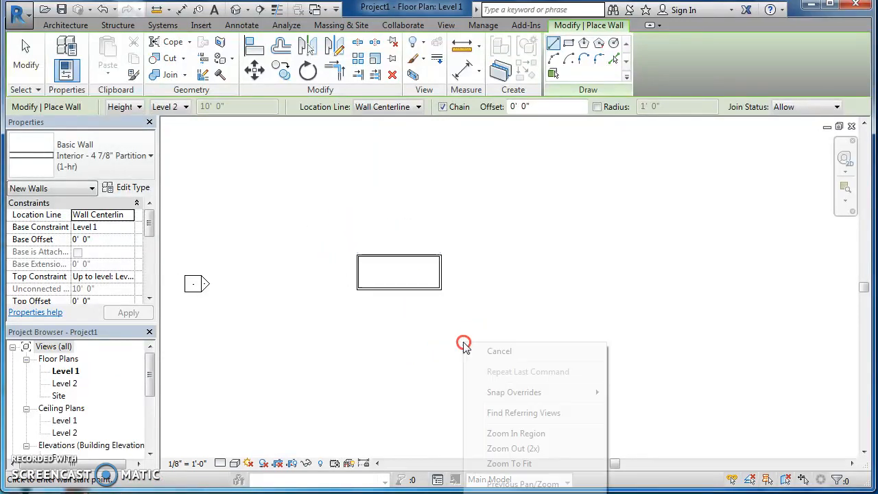
left_click(498, 350)
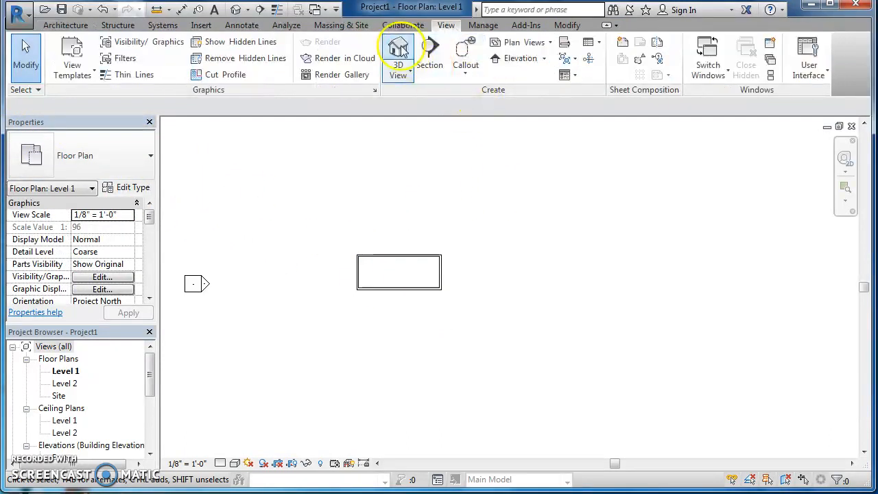
In the default 3D view, set the top constraint of all four walls to Unconnected and reduce their unconnected height
left_click(402, 55)
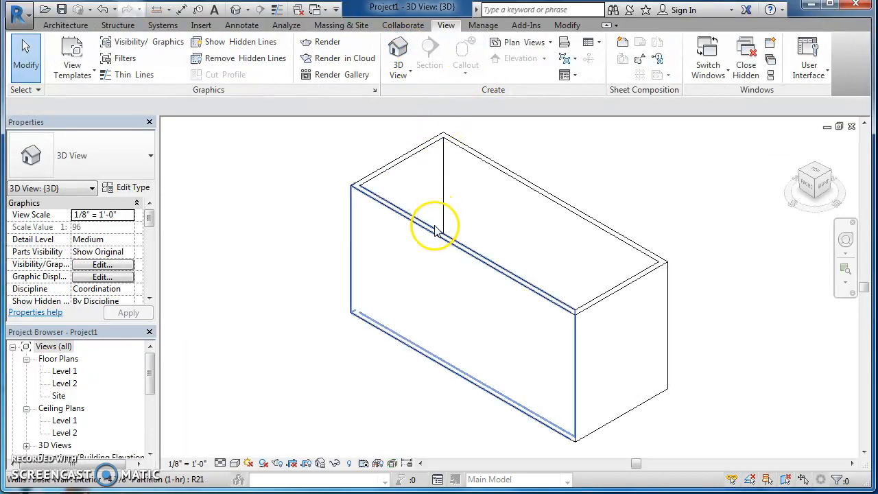
left_click(435, 228)
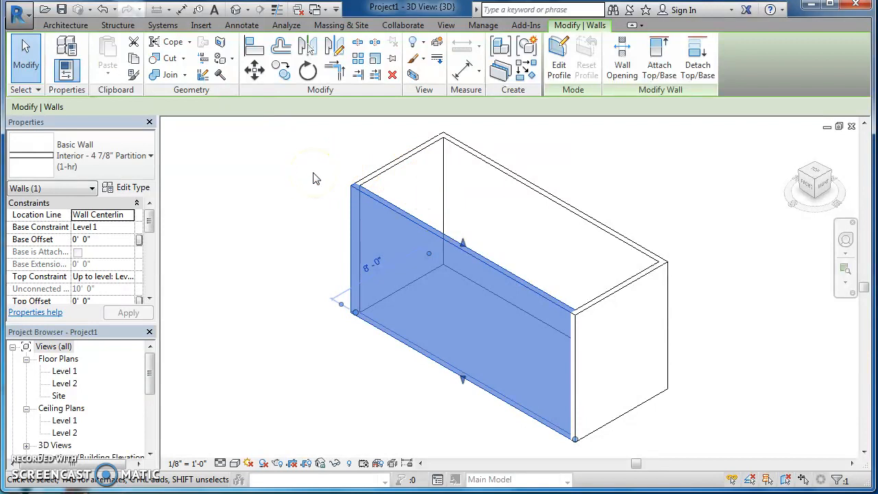
left_click(364, 179, "ctrl")
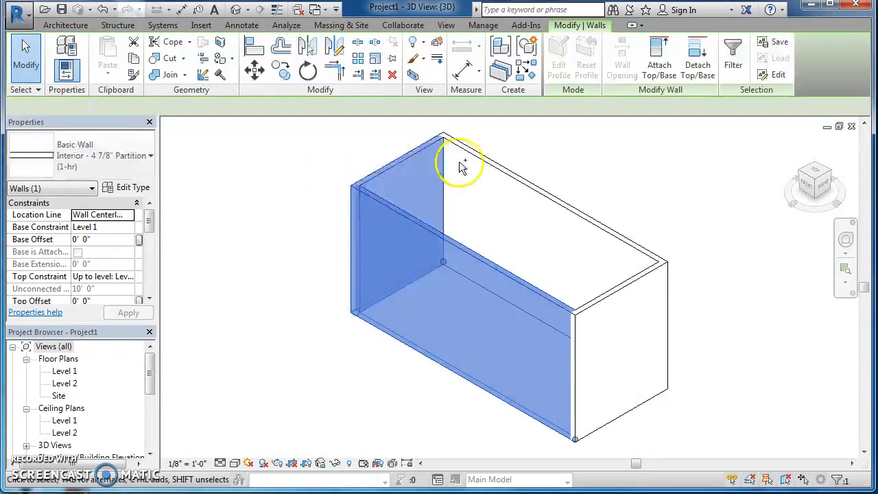
left_click(484, 158, "ctrl")
left_click(615, 297, "ctrl")
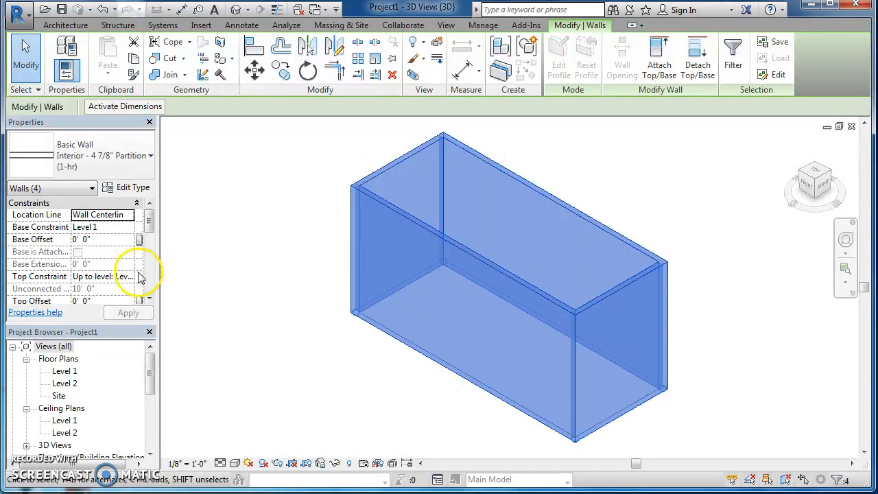
left_click(100, 277)
left_click(129, 276)
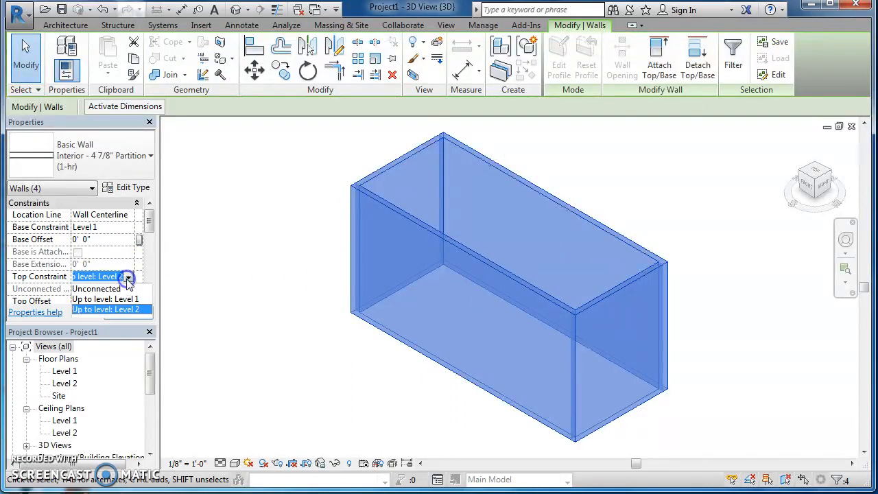
left_click(124, 289)
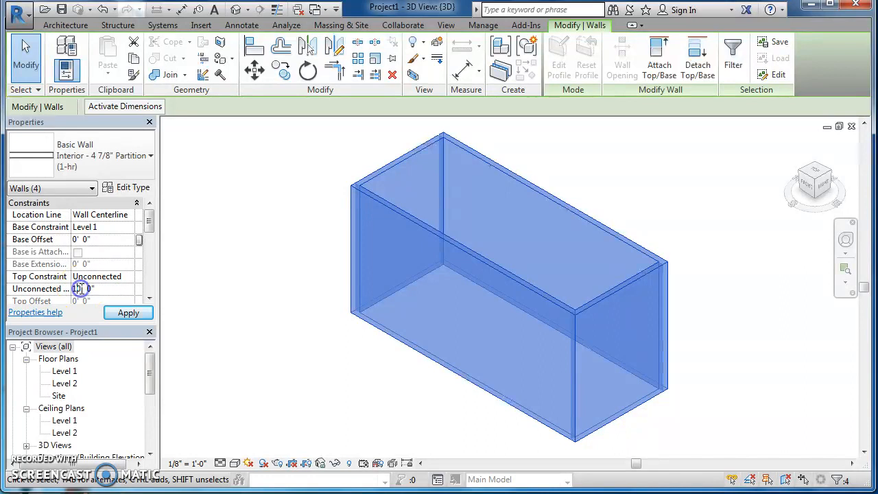
left_click(128, 313)
left_click(281, 323)
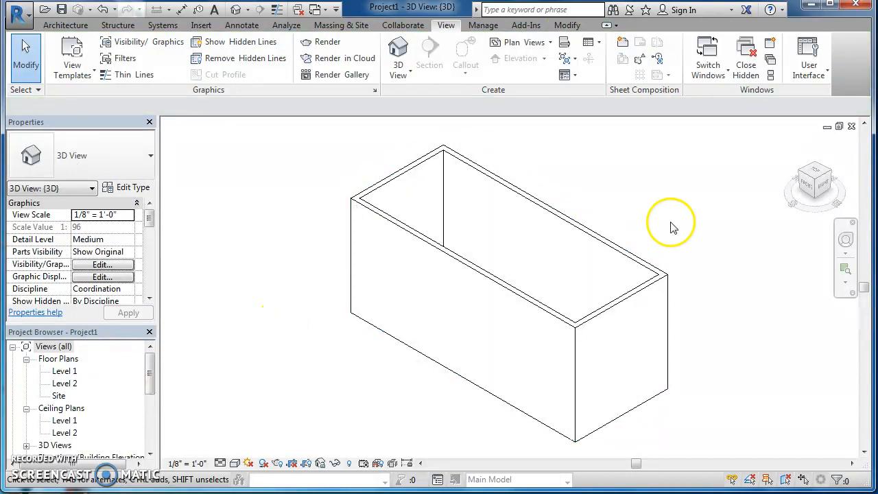
Return to the Level 1 floor plan and start a new wall with the type Generic - 6"
double_click(68, 371)
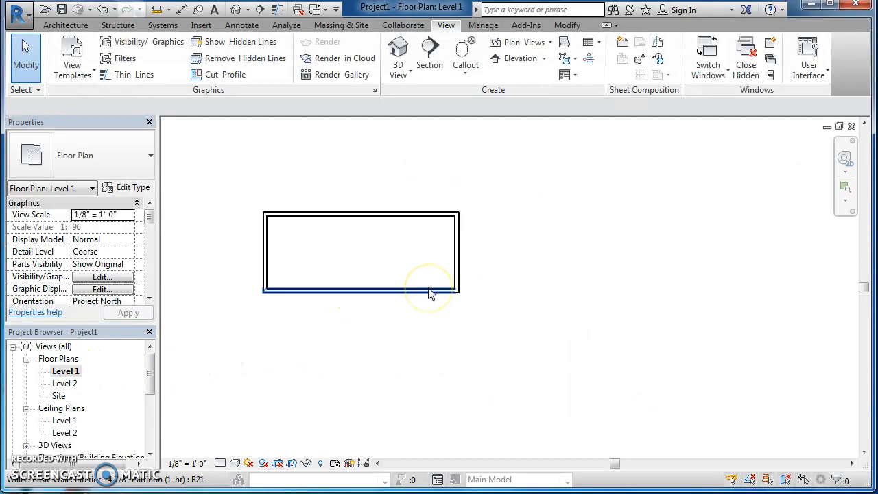
scroll(418, 351, "up", 3)
middle_click_drag(425, 353, 558, 386)
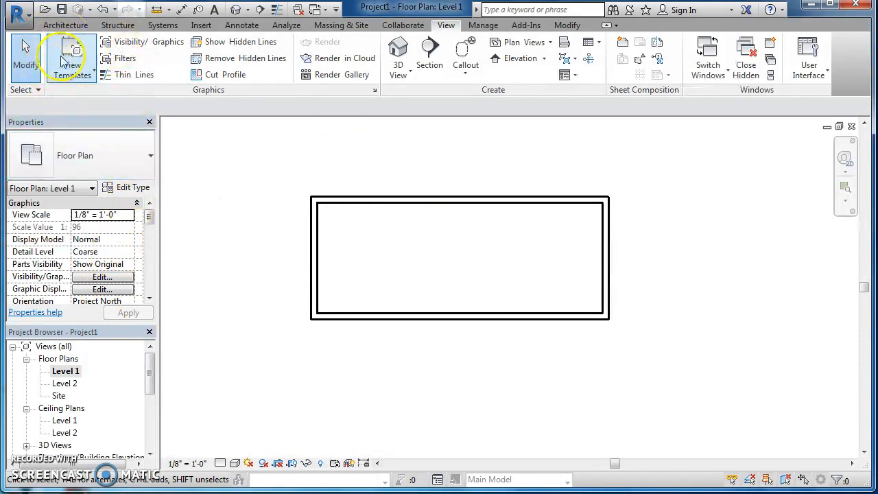
left_click(65, 24)
left_click(63, 53)
left_click(124, 153)
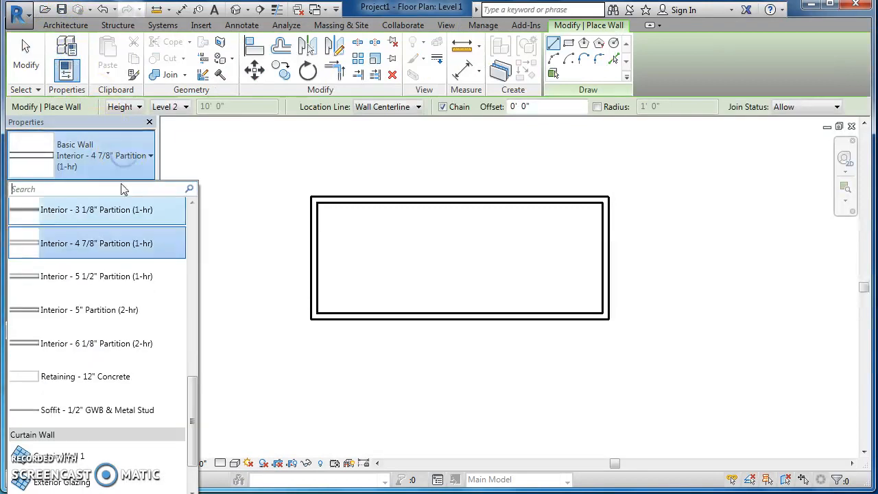
scroll(104, 281, "up", 2)
scroll(104, 281, "up", 1)
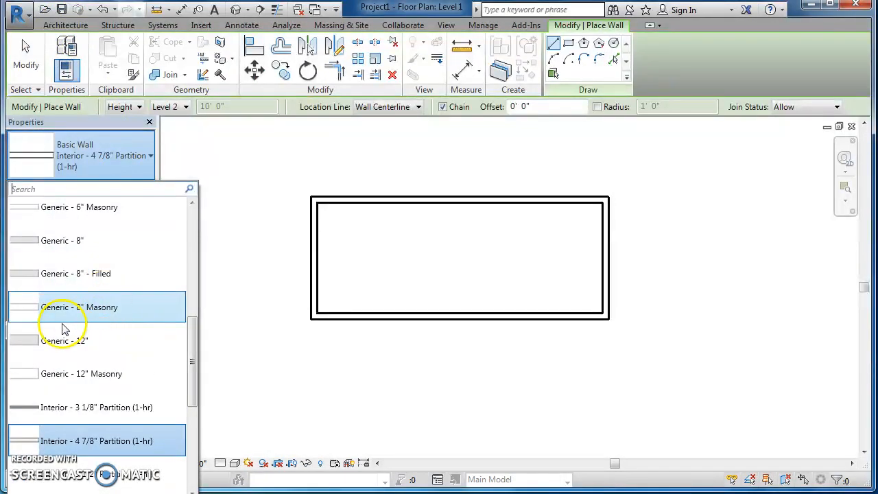
scroll(64, 329, "up", 1)
scroll(59, 270, "up", 2)
scroll(49, 243, "up", 3)
scroll(50, 244, "down", 3)
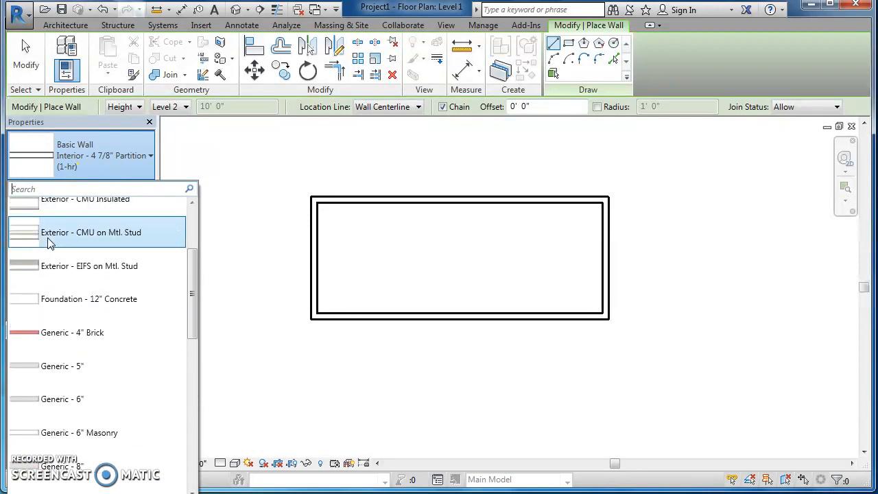
left_click(81, 395)
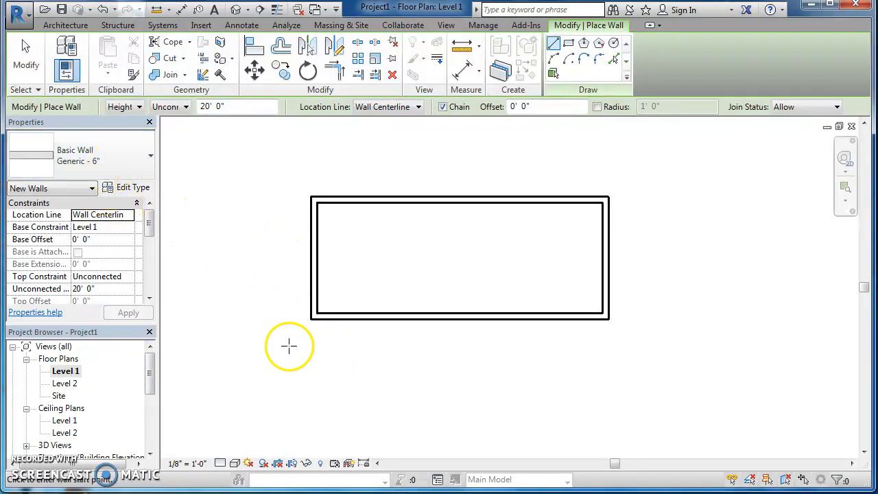
scroll(277, 314, "up", 2)
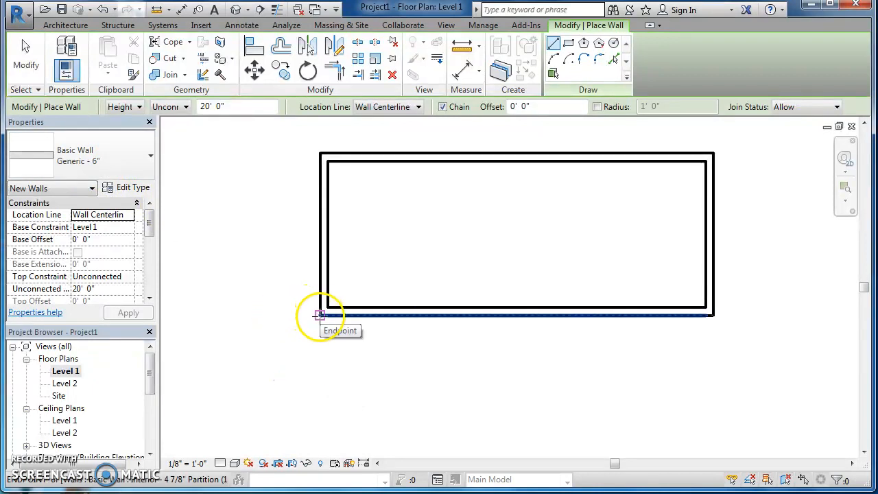
left_click(319, 316)
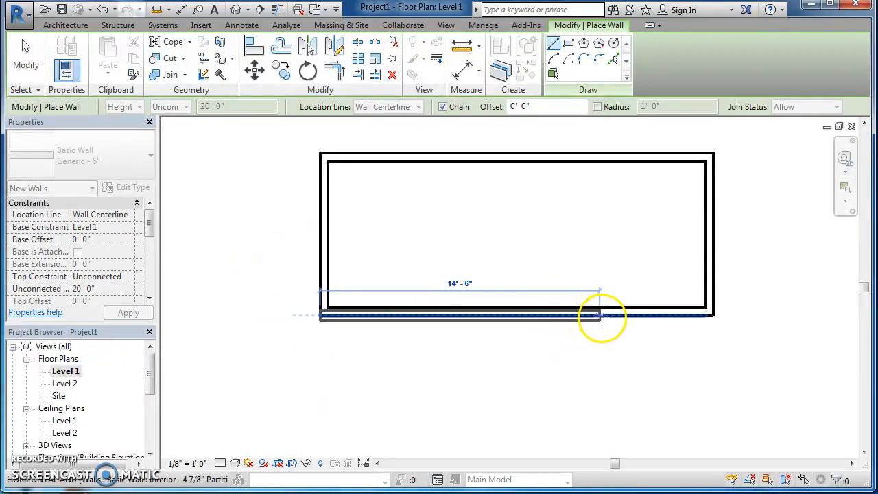
right_click(715, 331)
left_click(717, 343)
right_click(715, 336)
left_click(717, 343)
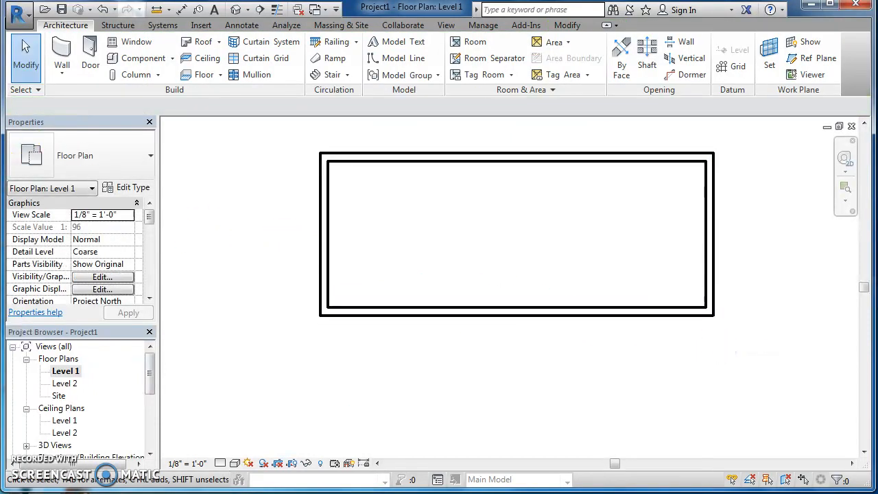
Draw a 21' horizontal Generic - 6" wall just below the room's lower wall and end the wall command
left_click(67, 52)
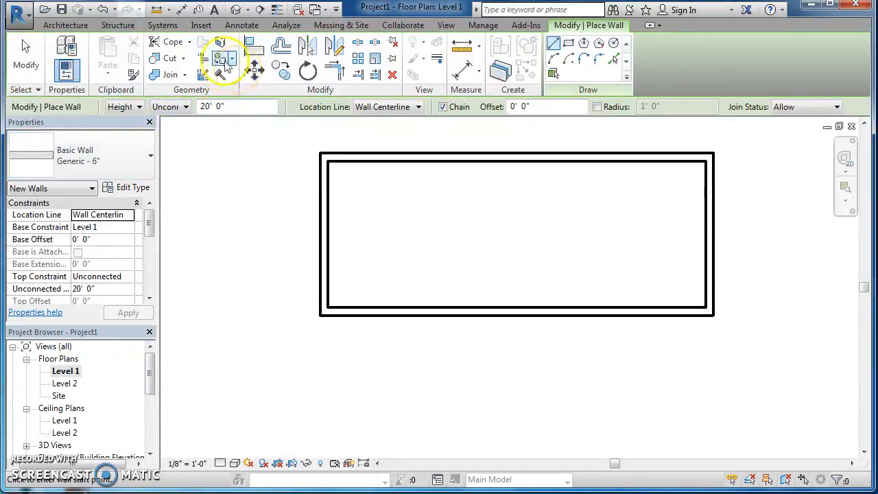
left_click(63, 24)
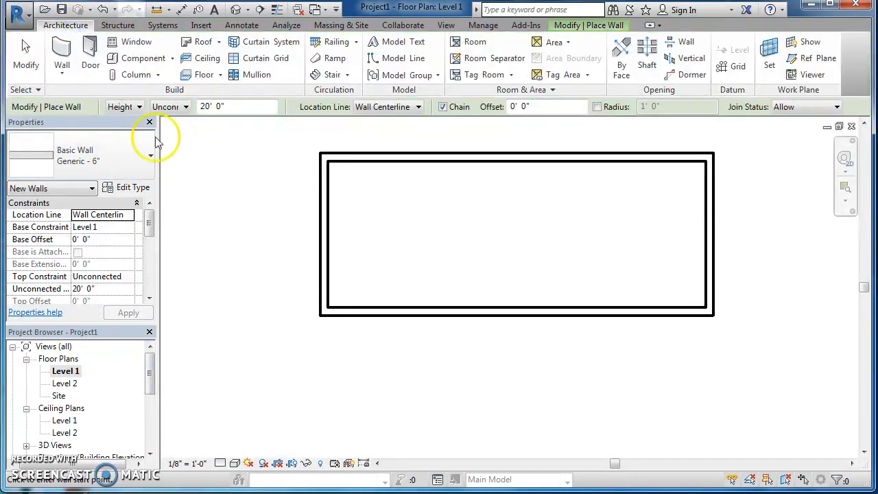
left_click(317, 331)
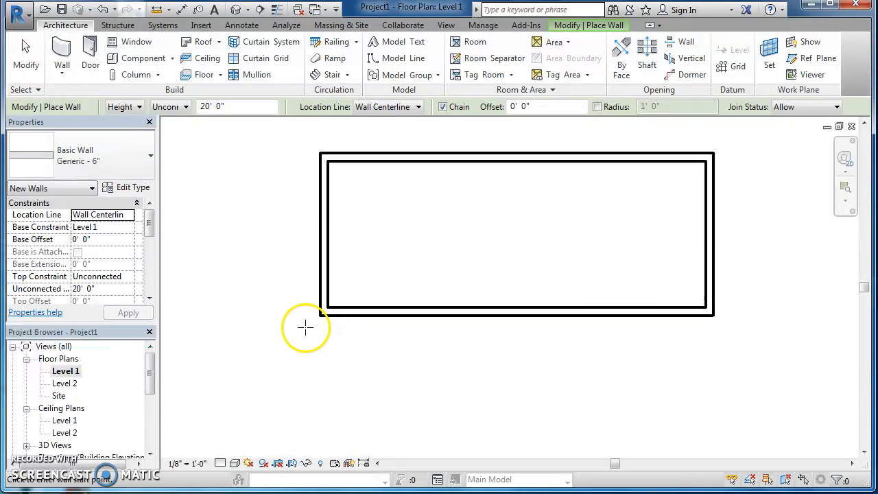
left_click(314, 322)
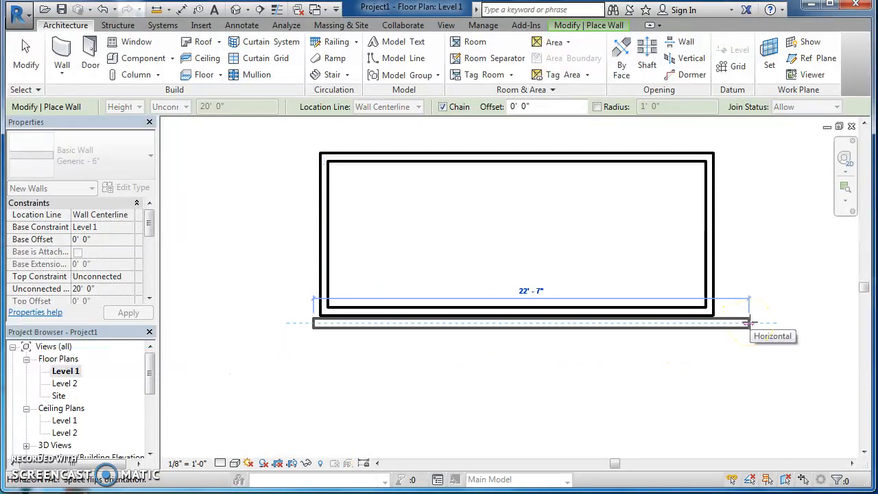
type("21")
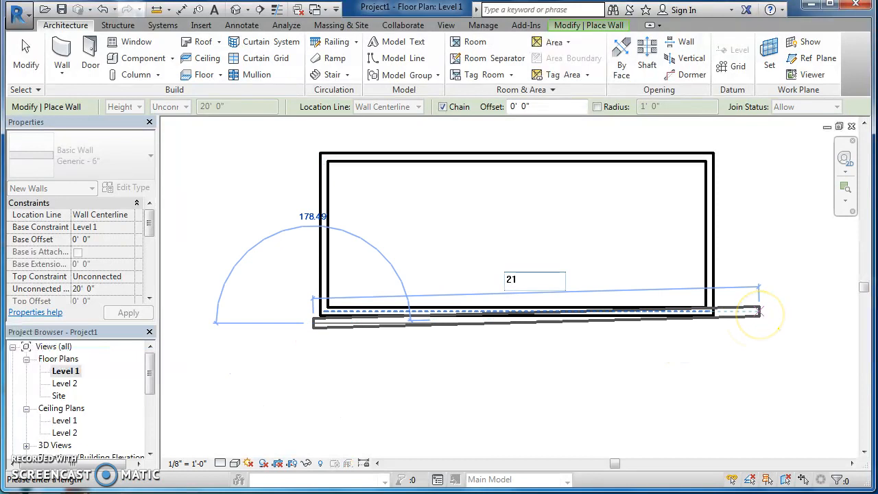
type("'")
key("Return")
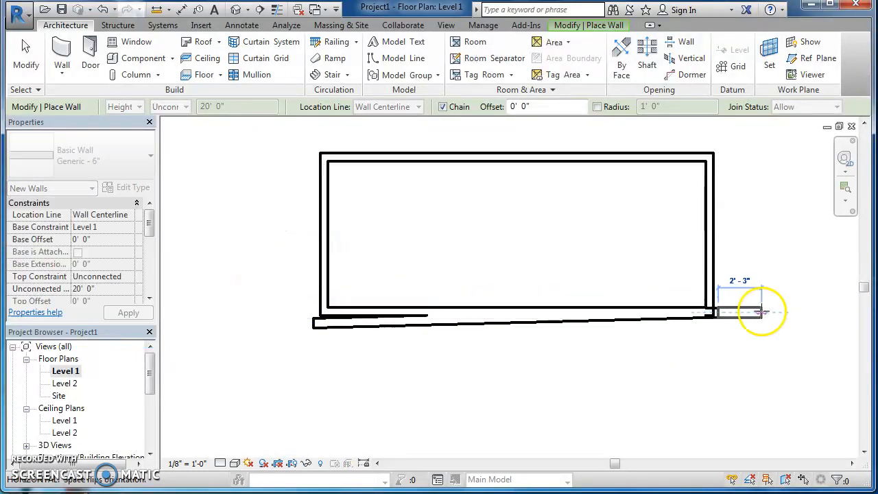
right_click(739, 345)
left_click(770, 355)
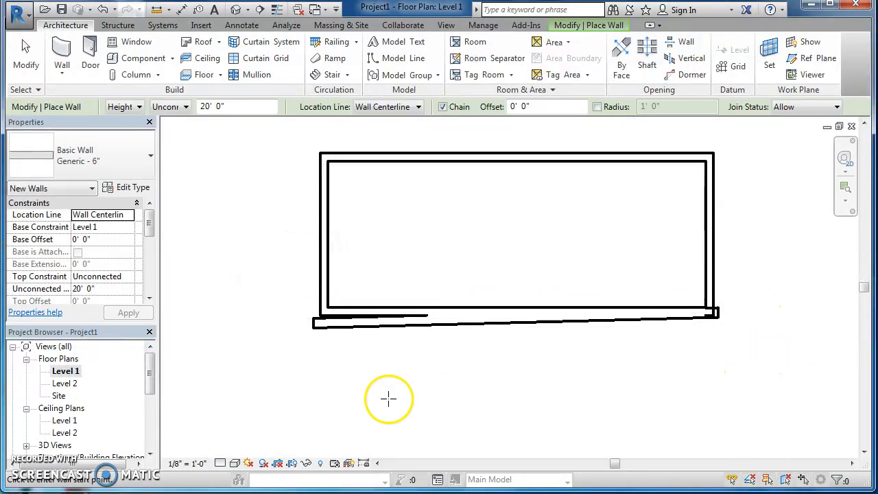
key("Escape")
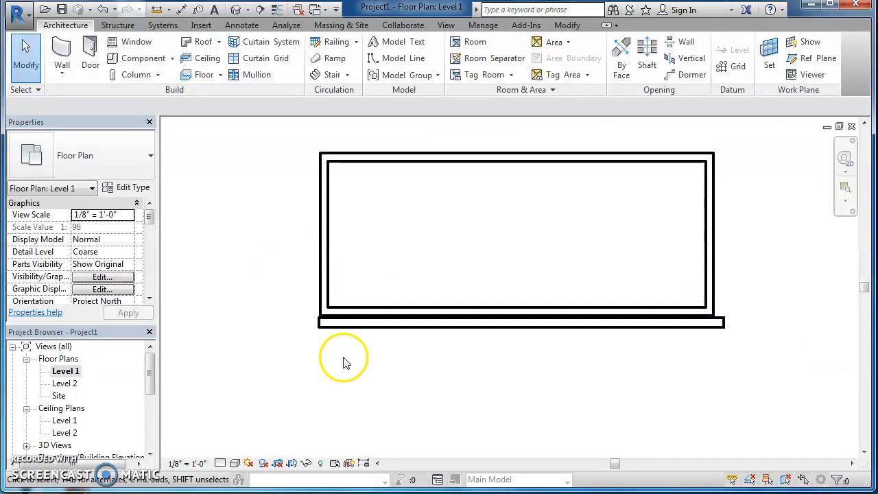
Move the new lower outer wall flush against the room's lower wall, overhanging evenly at both ends
scroll(345, 358, "up", 1)
left_click(376, 319)
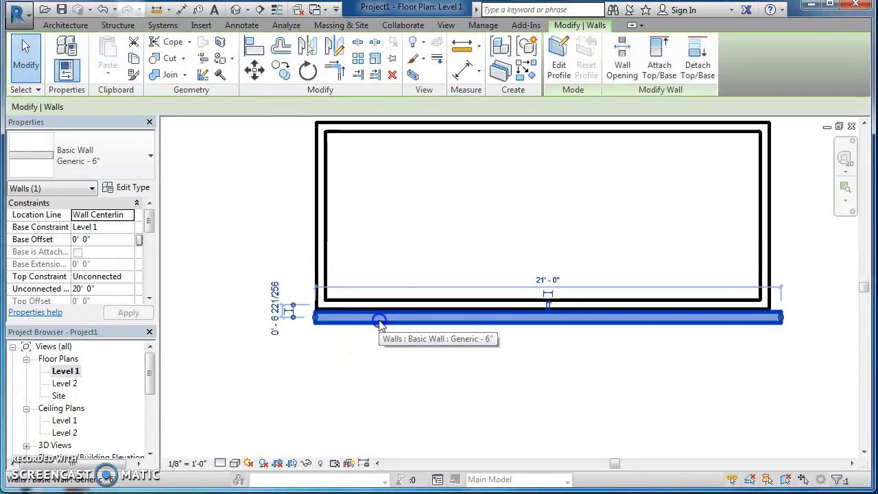
left_click_drag(351, 318, 374, 319)
left_click(373, 386)
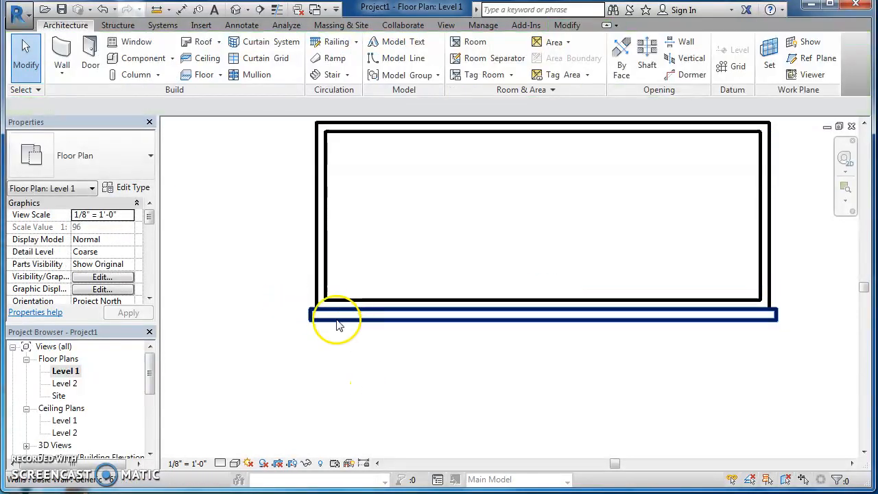
Draw a 9' Generic - 6" wall straight up from the left end of the lower outer wall
left_click(61, 55)
scroll(191, 259, "up", 1)
scroll(191, 259, "down", 1)
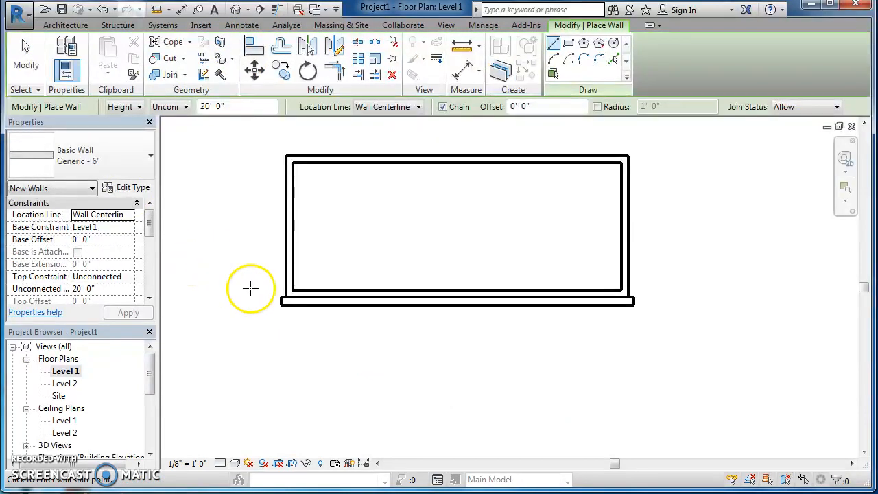
left_click(280, 296)
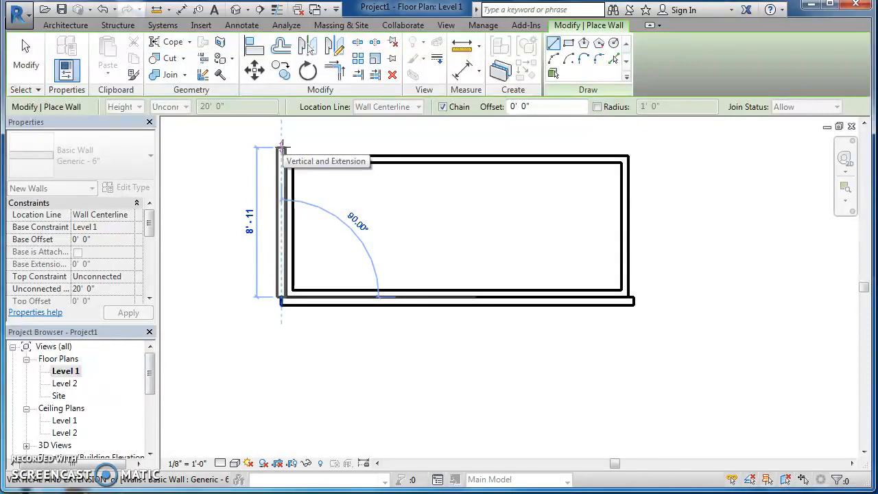
type("9'")
key("Return")
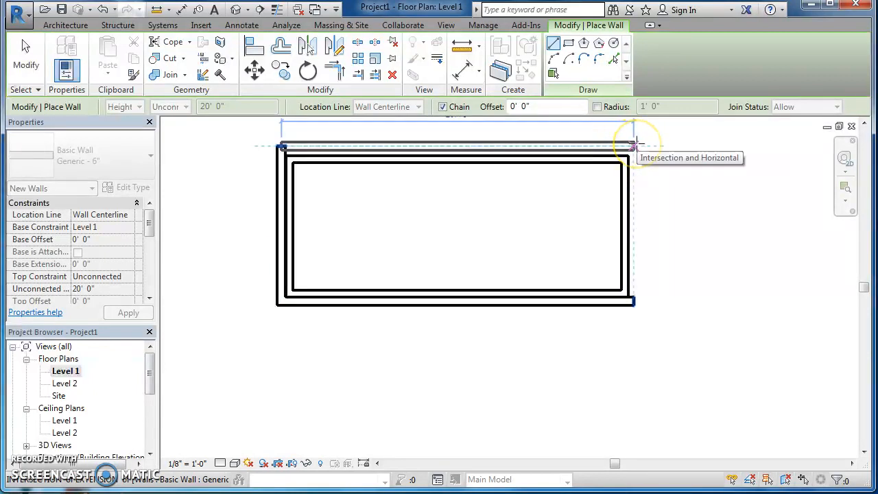
Continue the outer chain with a 21' upper wall, aligned with the right end of the lower outer wall
scroll(634, 144, "down", 1)
middle_click_drag(637, 141, 639, 208)
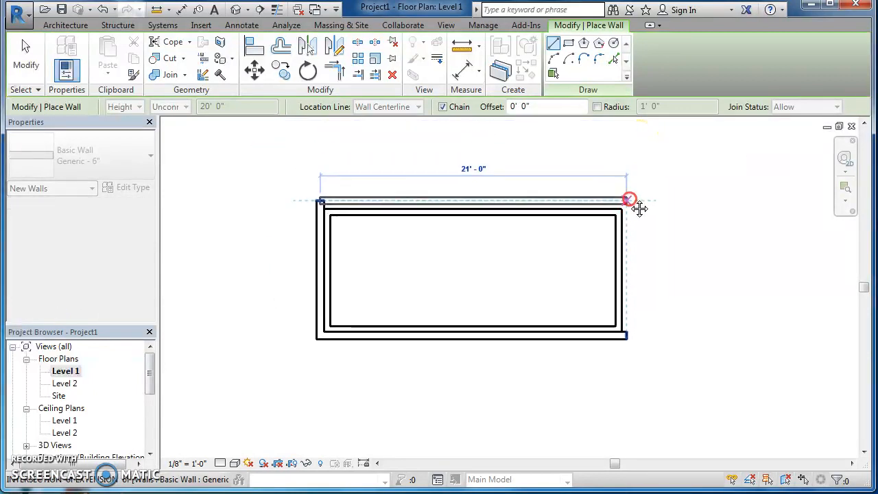
left_click(627, 200)
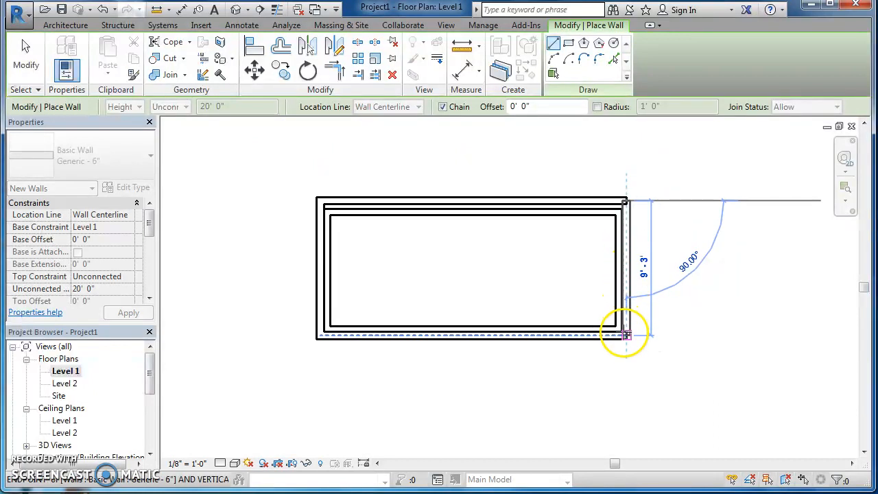
Close the outer rectangle with a right wall down to the lower outer wall's end, and end the wall command
scroll(625, 334, "down", 1)
scroll(627, 335, "up", 2)
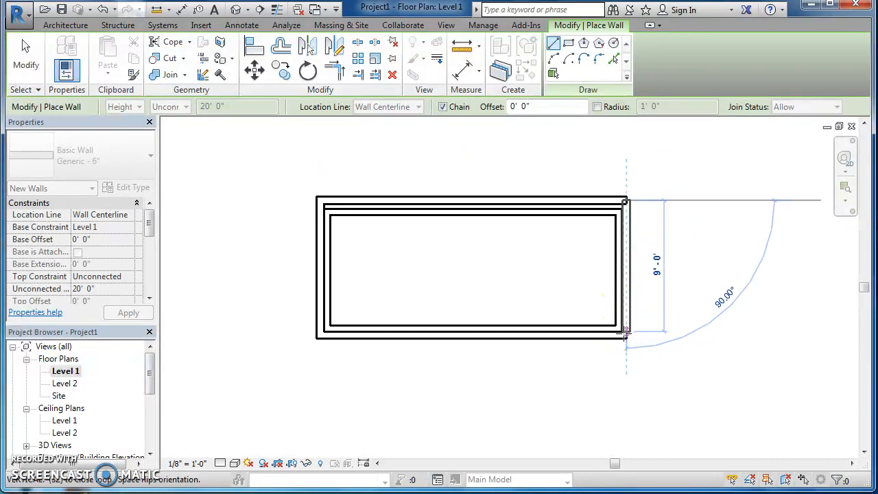
scroll(627, 335, "up", 1)
left_click(626, 344)
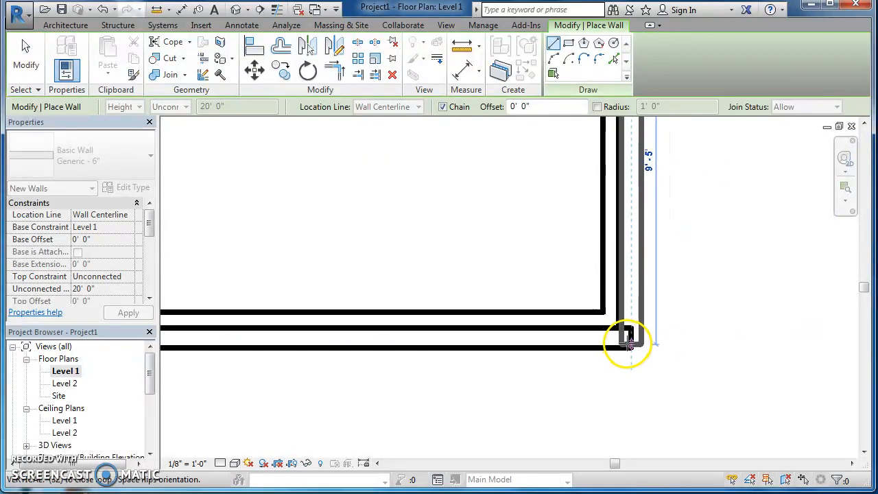
left_click(702, 323)
scroll(702, 323, "down", 3)
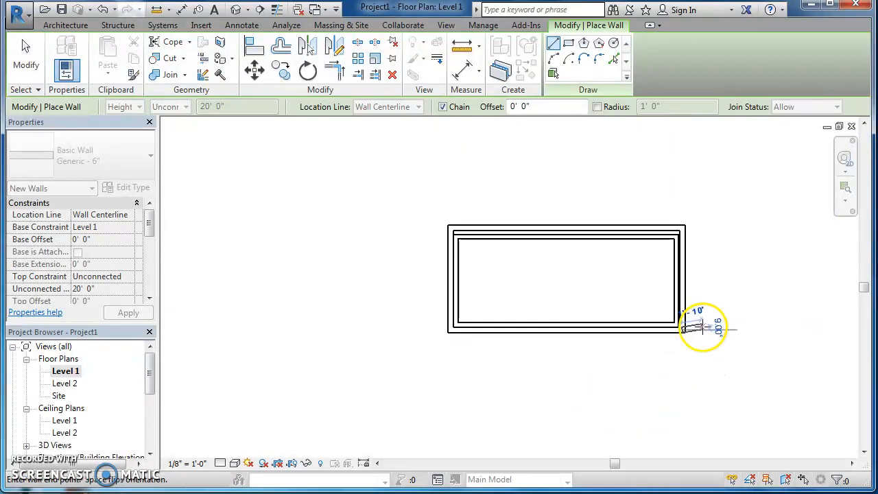
right_click(704, 329)
left_click(764, 316)
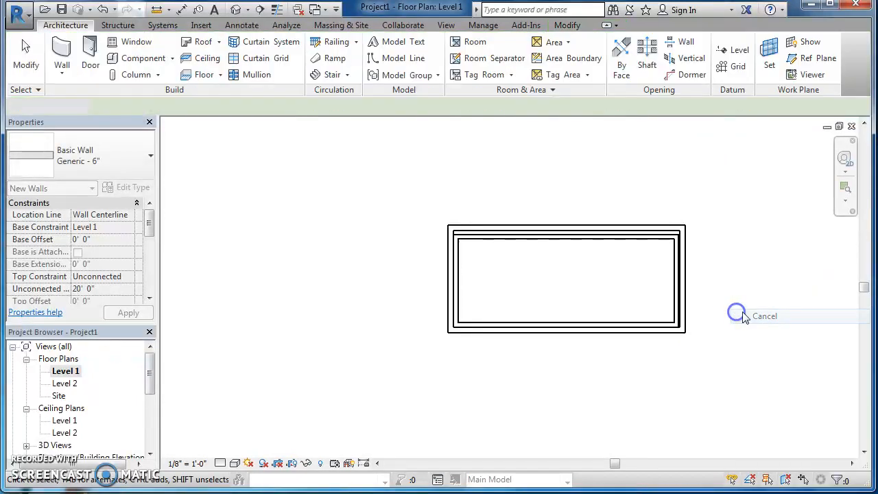
Move the upper outer wall down flush against the room's upper partition wall
scroll(725, 308, "up", 3)
scroll(648, 176, "up", 1)
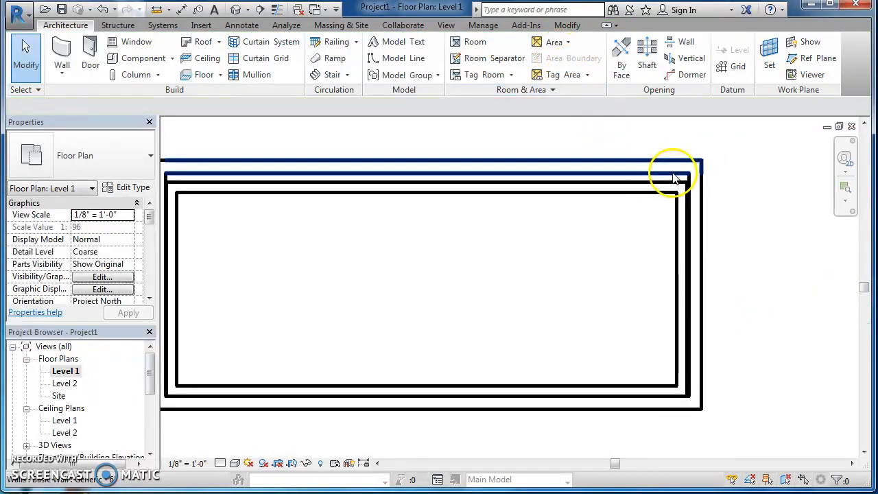
left_click(387, 175)
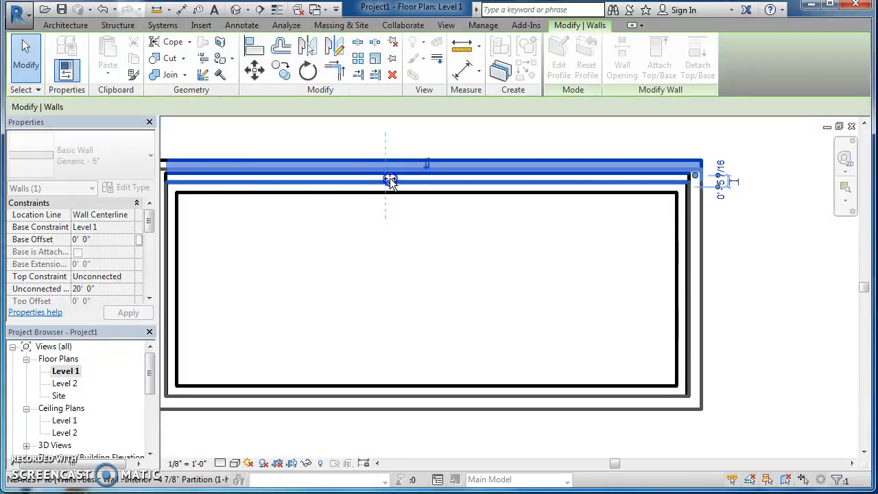
left_click(416, 142)
scroll(416, 144, "down", 2)
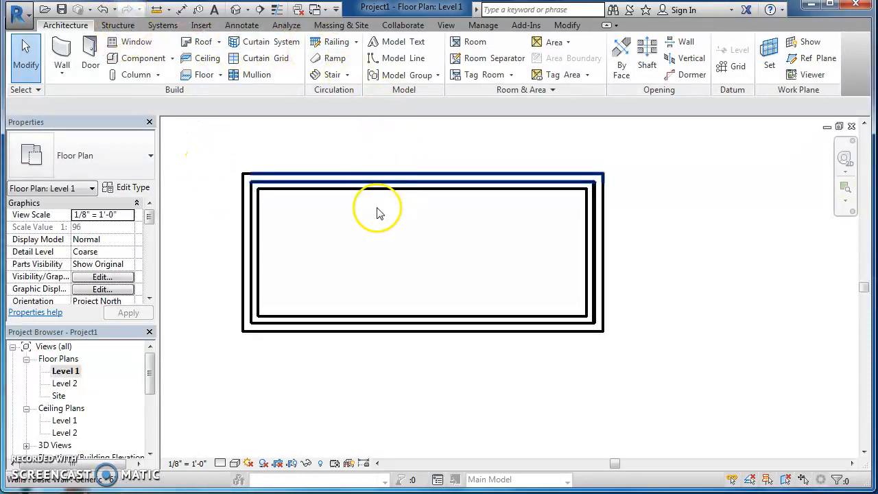
In the default 3D view, set the unconnected height of all four outer Generic - 6" walls to 9'
left_click(446, 26)
left_click(398, 48)
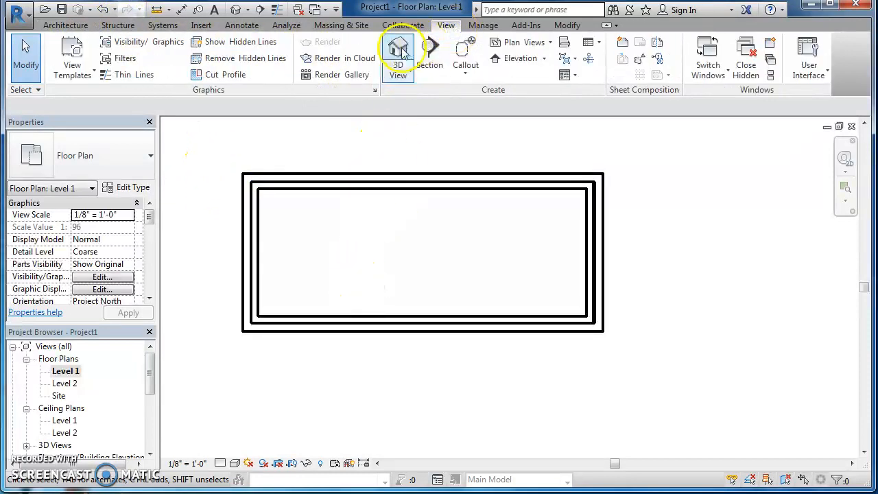
scroll(271, 449, "down", 2)
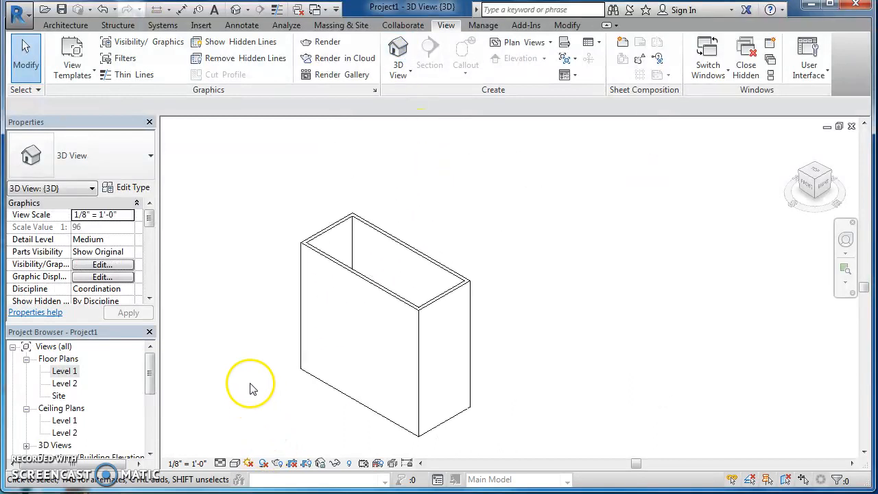
left_click(327, 256)
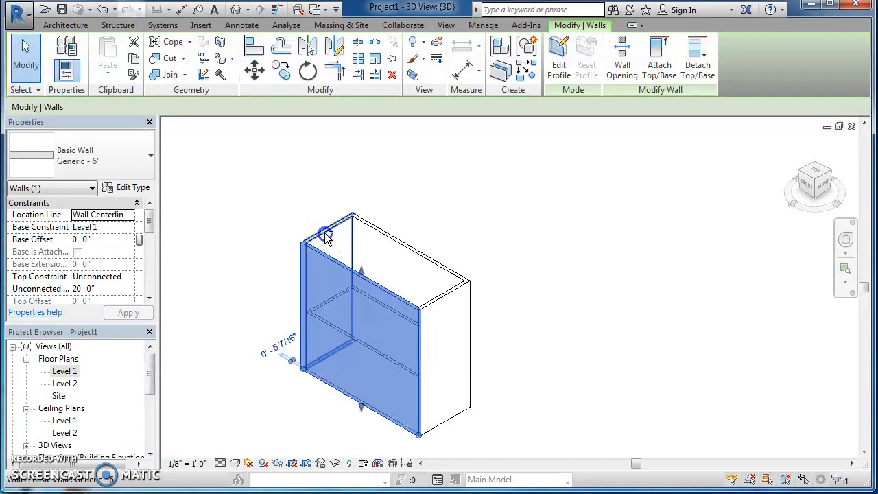
left_click(366, 229, "ctrl")
left_click(435, 302, "ctrl")
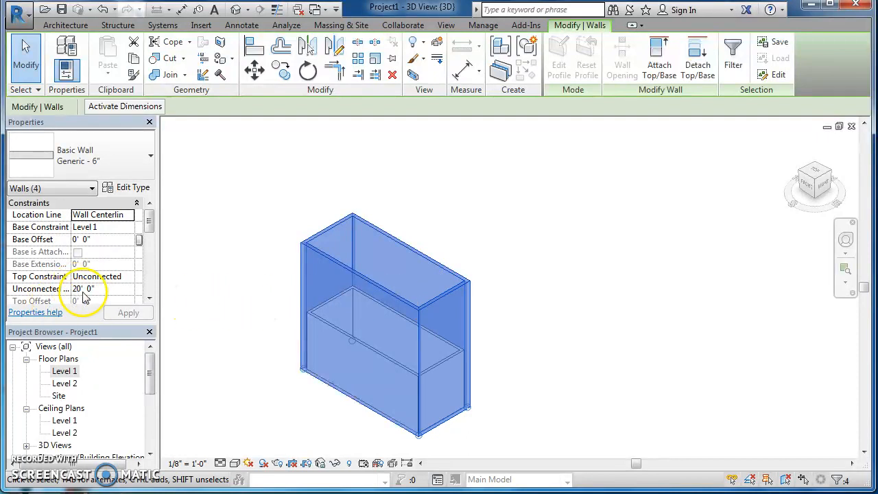
key("BackSpace")
type("9")
left_click(126, 313)
left_click(241, 359)
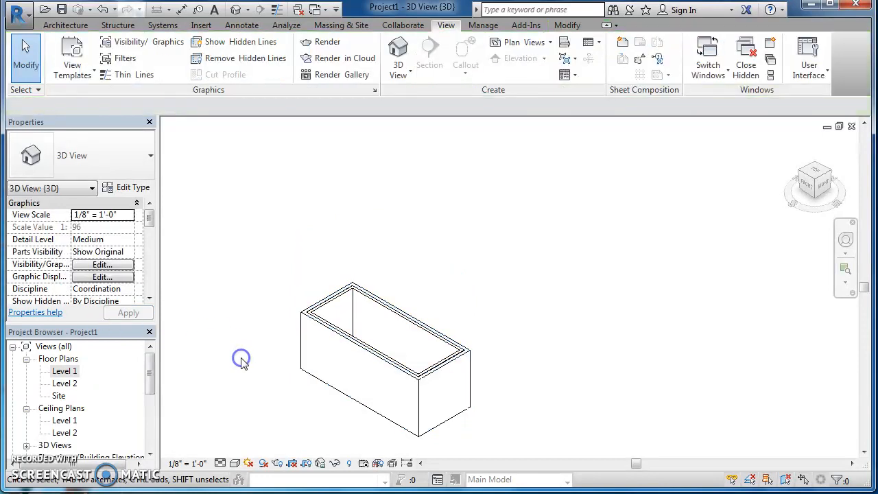
Open the Level 1 floor plan
scroll(432, 267, "up", 3)
scroll(432, 267, "down", 5)
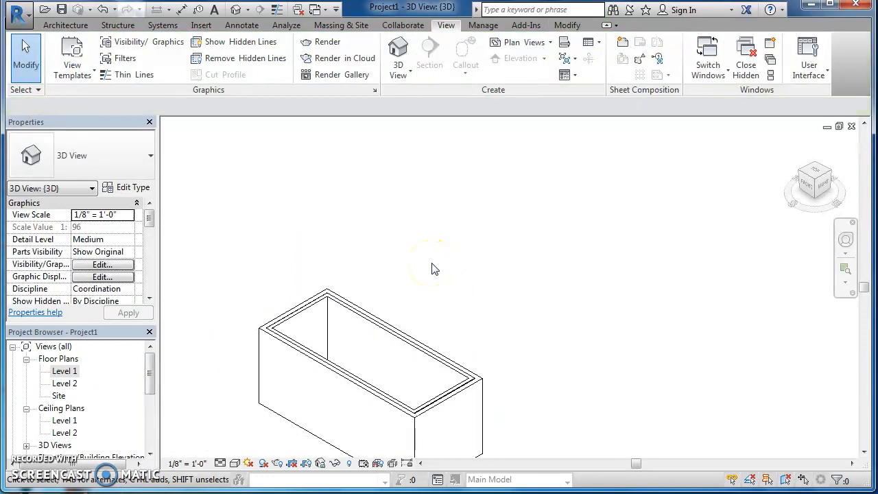
double_click(61, 371)
middle_click_drag(436, 363, 528, 425)
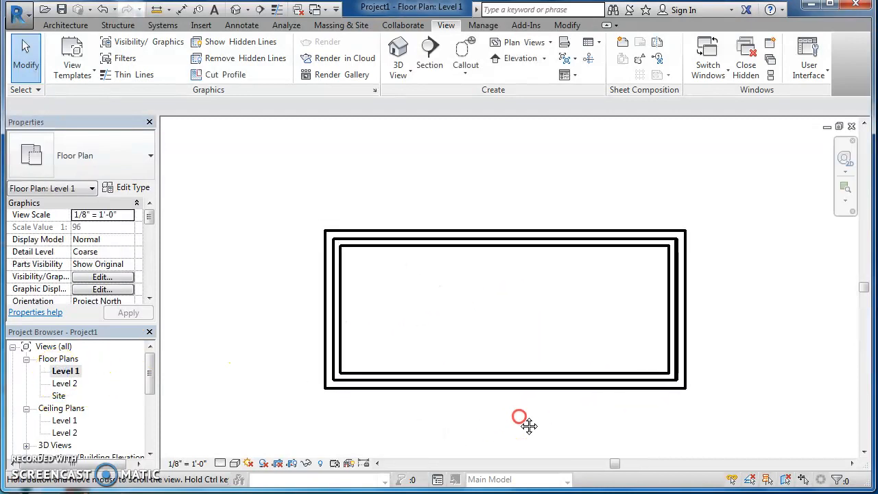
scroll(520, 417, "up", 2)
scroll(271, 236, "down", 1)
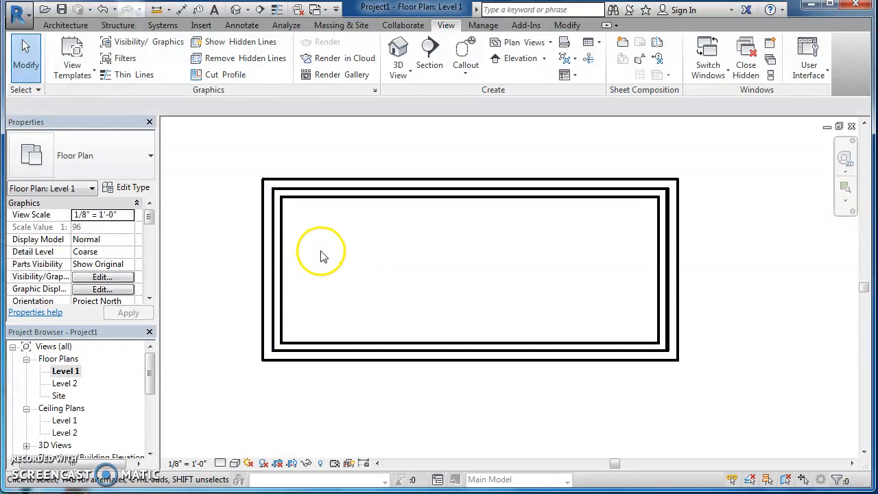
Draw an Interior - 4 7/8" Partition (1-hr) wall vertically across the room, about a quarter along from its left end, and end the wall command
left_click(66, 26)
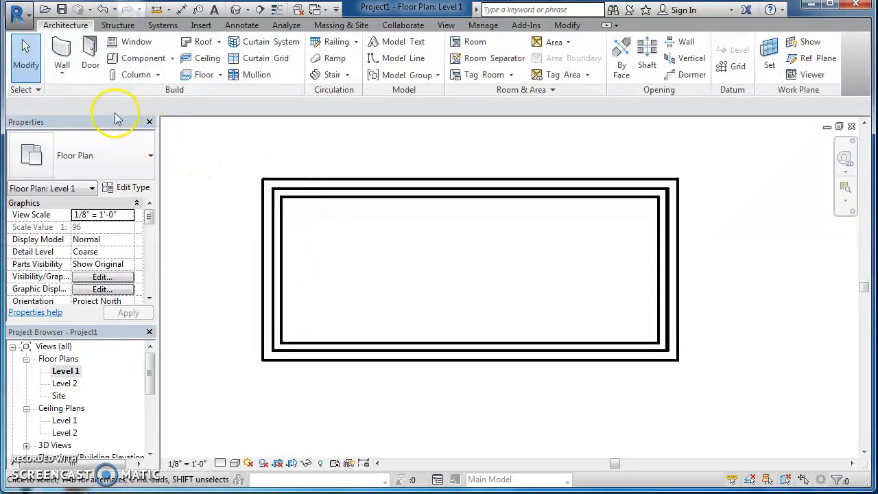
left_click(63, 53)
left_click(100, 169)
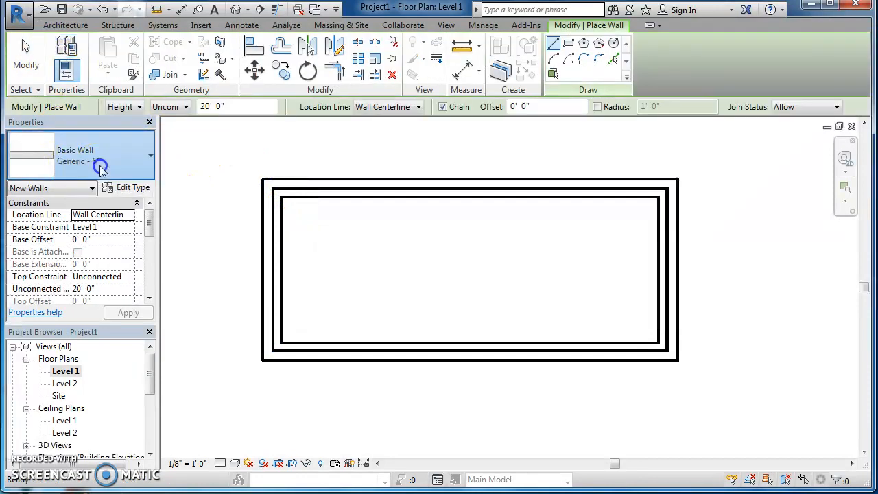
scroll(137, 336, "down", 4)
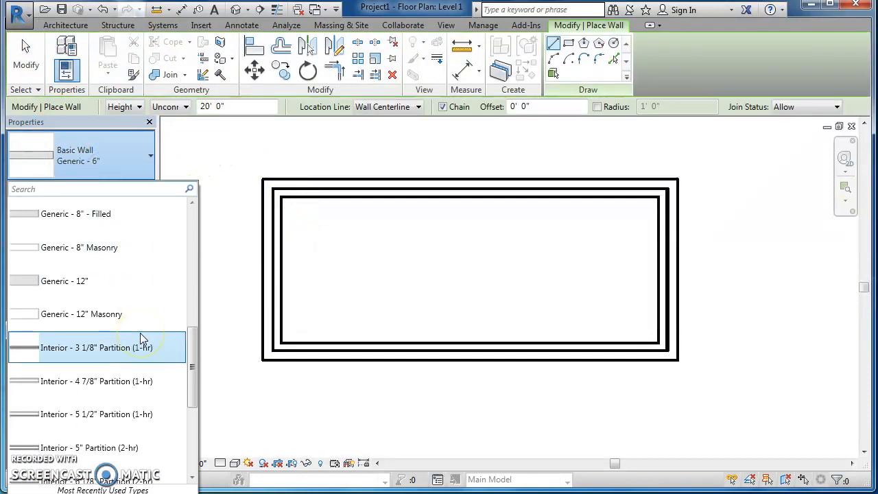
left_click(134, 381)
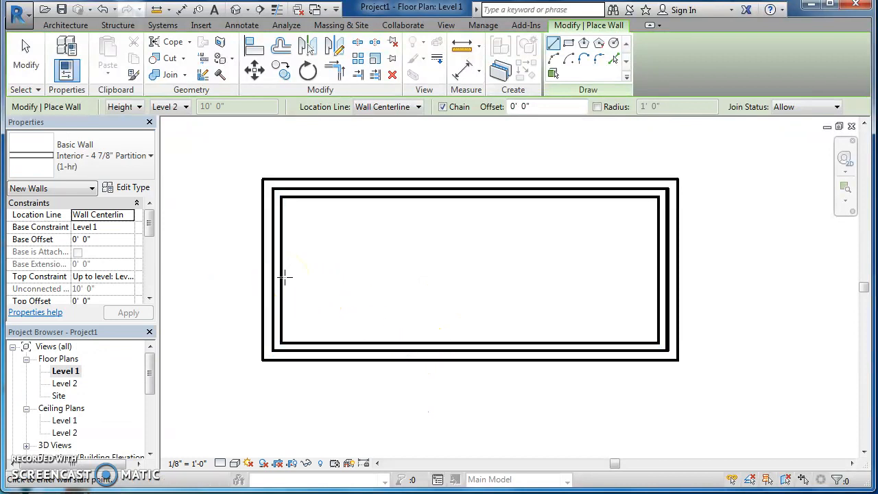
left_click(377, 197)
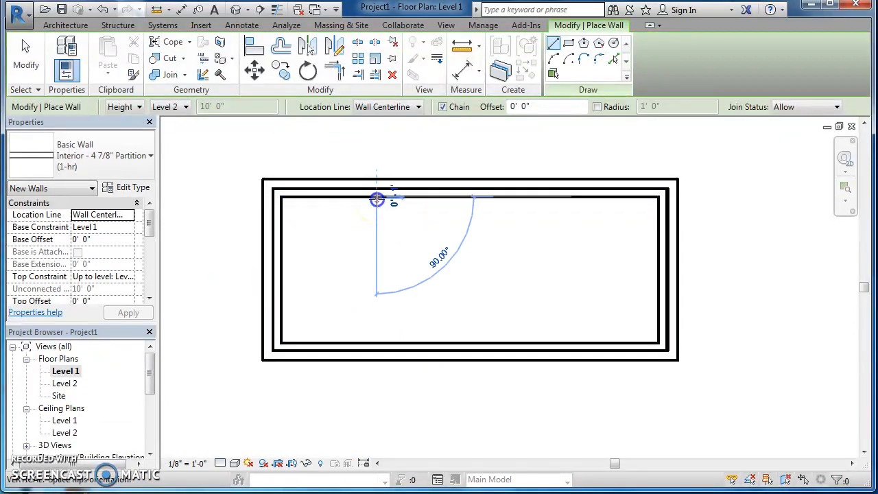
left_click(376, 339)
right_click(539, 313)
left_click(567, 316)
right_click(561, 313)
left_click(583, 317)
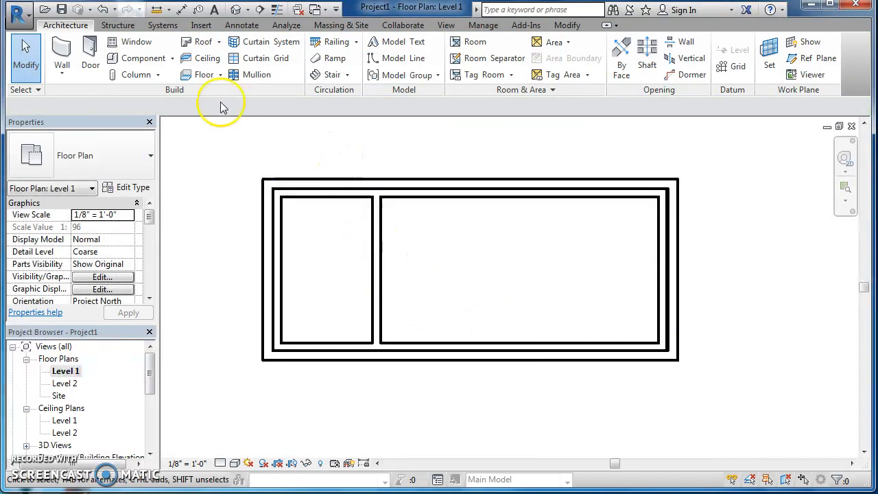
Place a Single-Flush 36" x 84" door in the new cross partition, 4' from both long walls, opening into the larger room
left_click(91, 54)
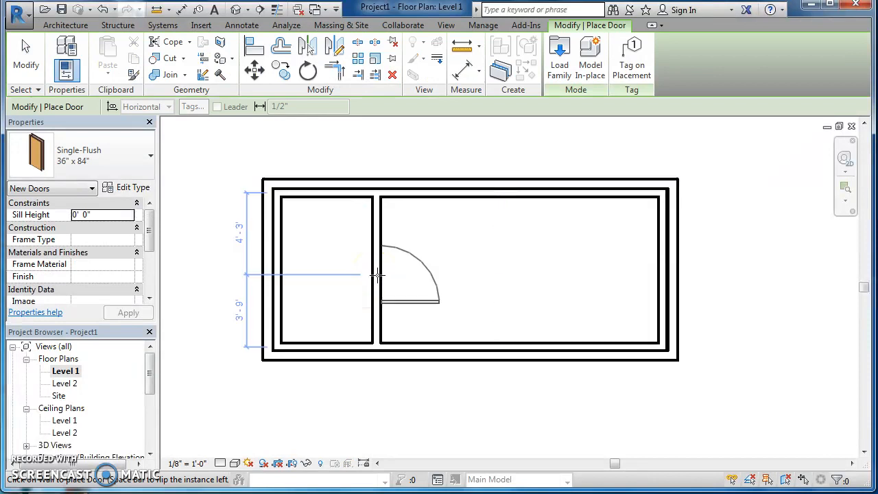
left_click(381, 272)
right_click(502, 257)
left_click(535, 270)
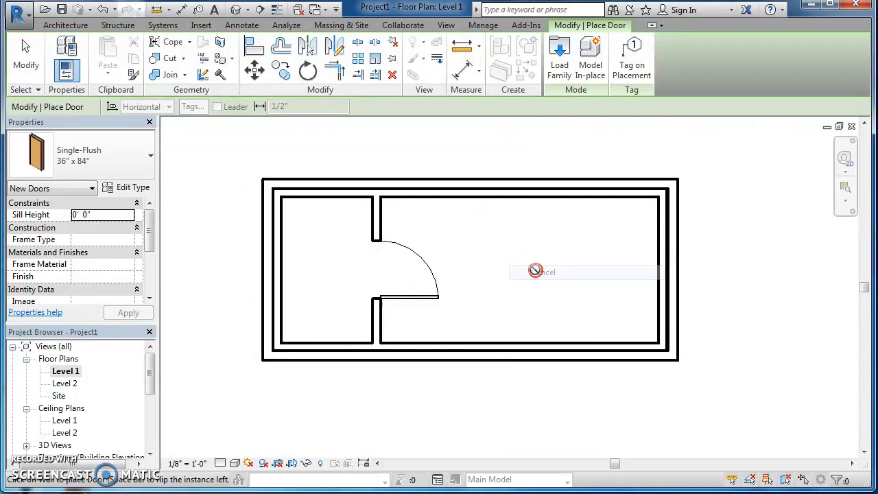
left_click(537, 271)
Change the partition door's type to Single-Flush 30" x 80"
left_click(407, 298)
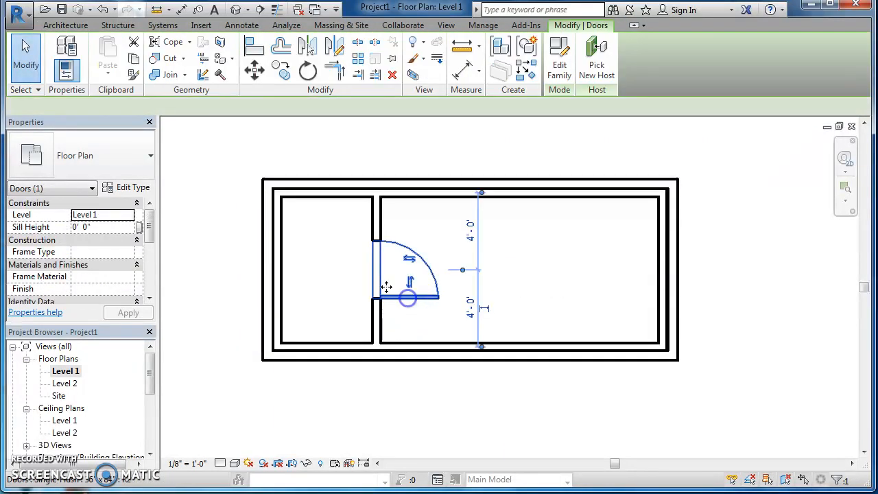
left_click(126, 170)
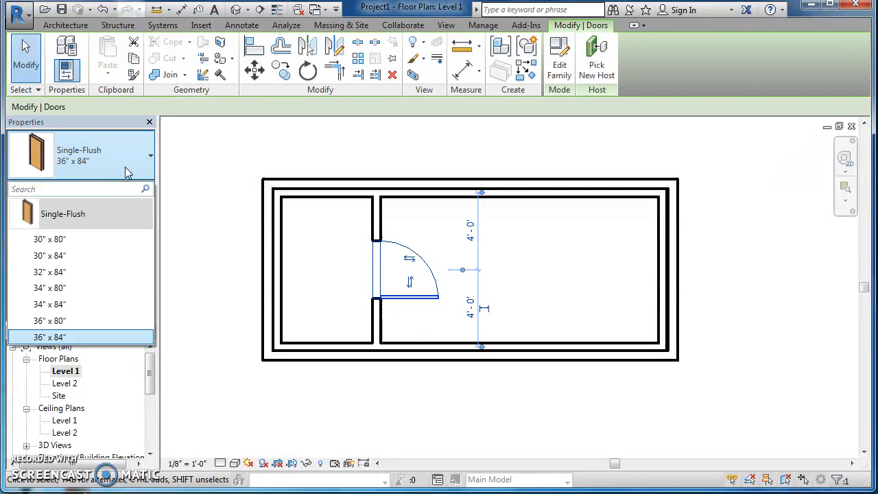
left_click(68, 240)
left_click(357, 430)
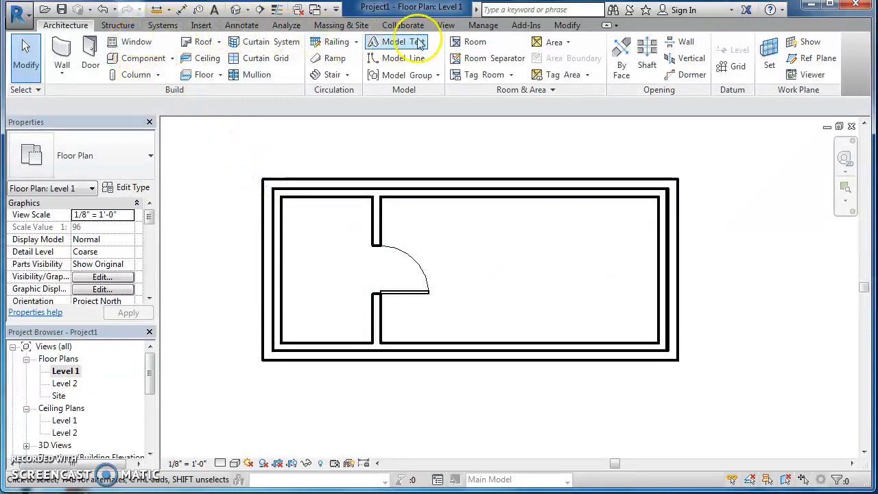
In the default 3D view, set the cross partition wall's top constraint to Unconnected and its height to 9'
left_click(445, 25)
left_click(398, 51)
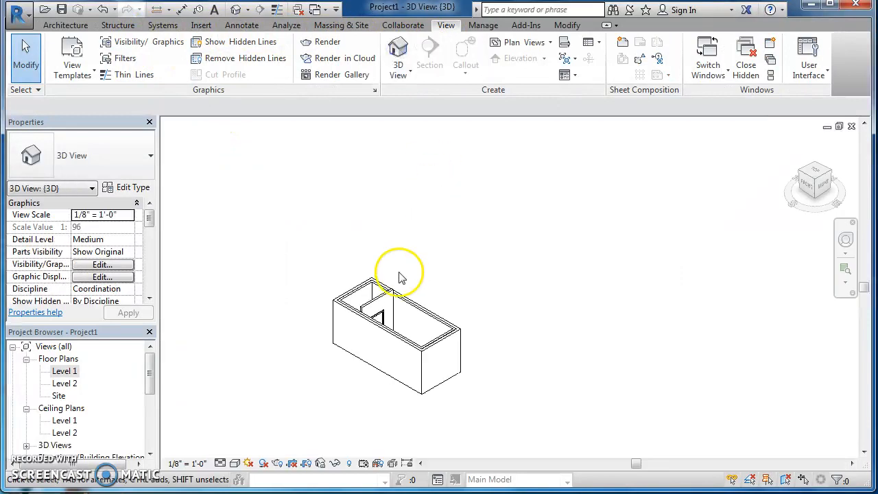
scroll(400, 281, "up", 4)
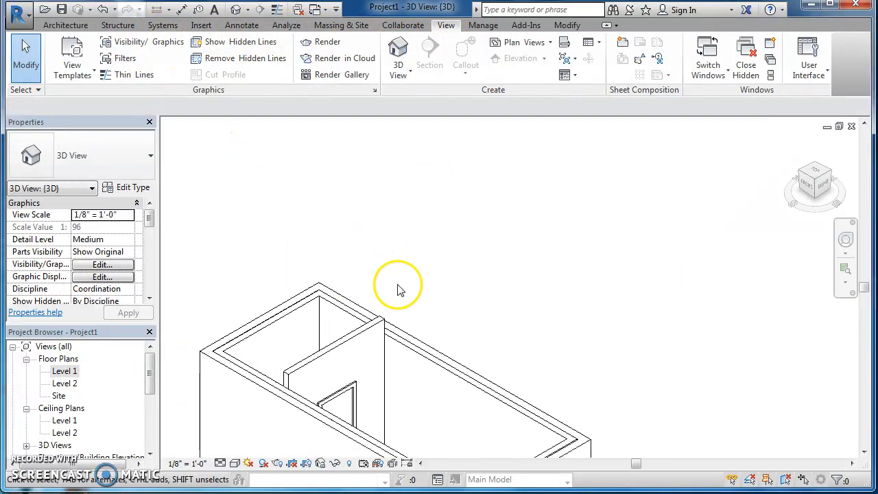
left_click(337, 356)
left_click(108, 276)
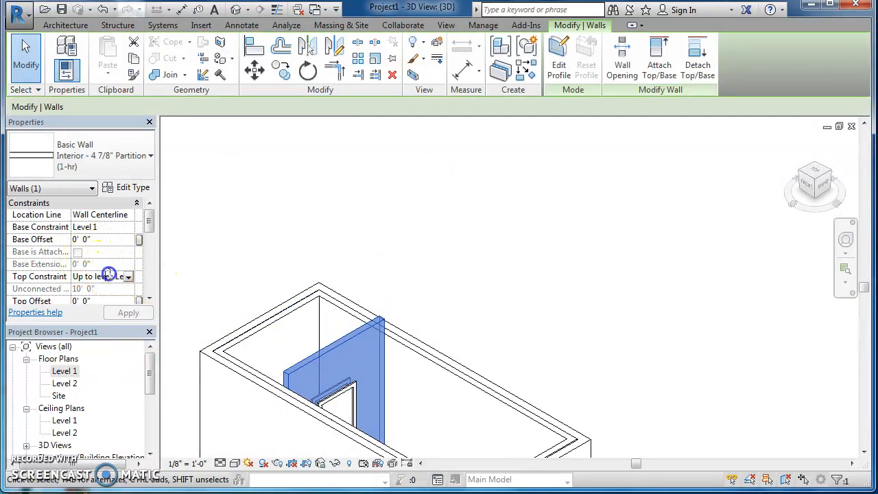
left_click(129, 277)
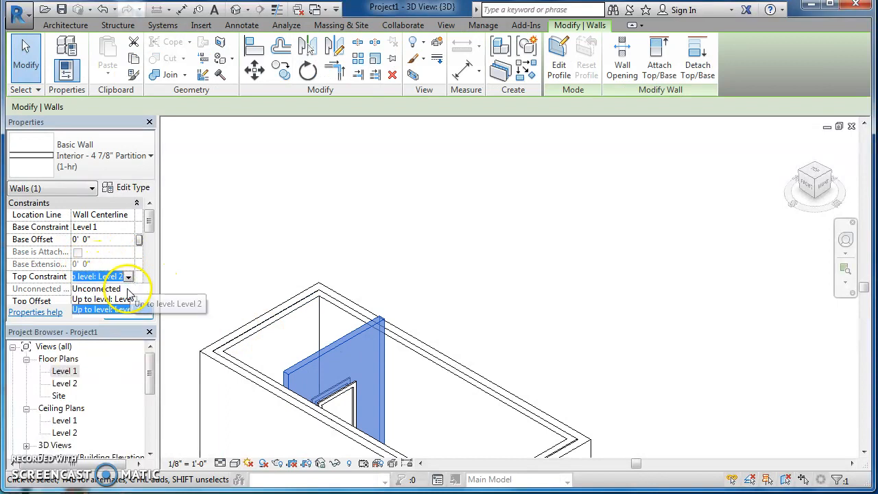
left_click(129, 290)
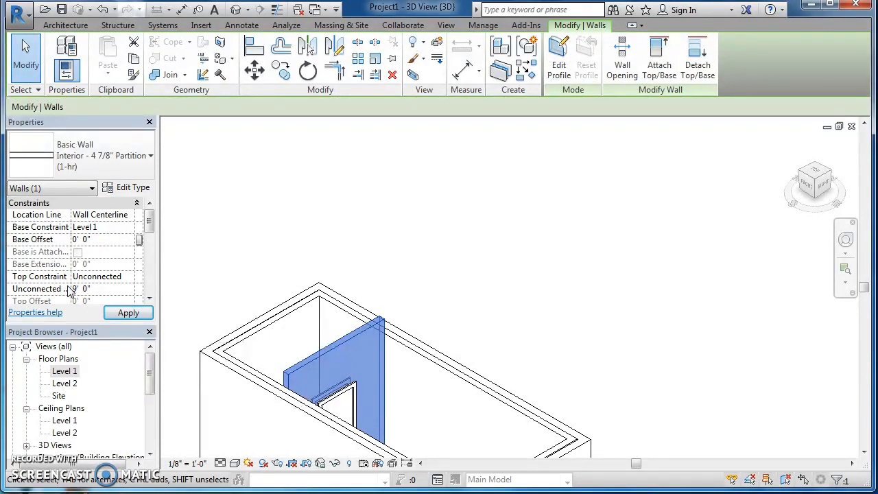
left_click(113, 312)
left_click(447, 212)
Select a long outer wall and open the material choice for the structure layer of its Generic - 6" type
middle_click_drag(565, 303, 586, 319, "shift")
middle_click_drag(713, 419, 597, 294)
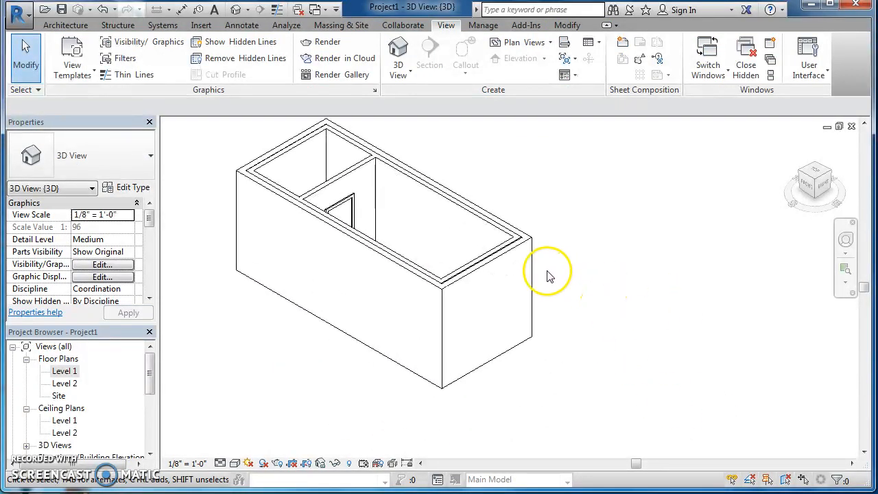
scroll(583, 276, "up", 2)
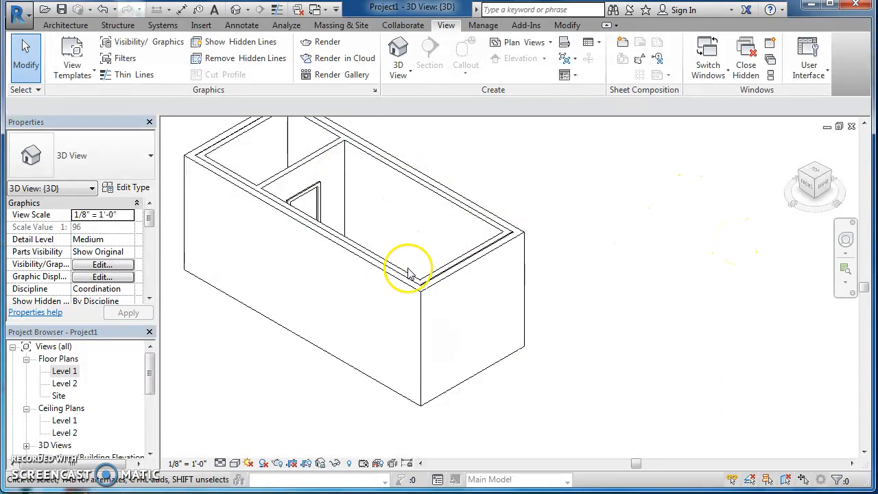
left_click(400, 287)
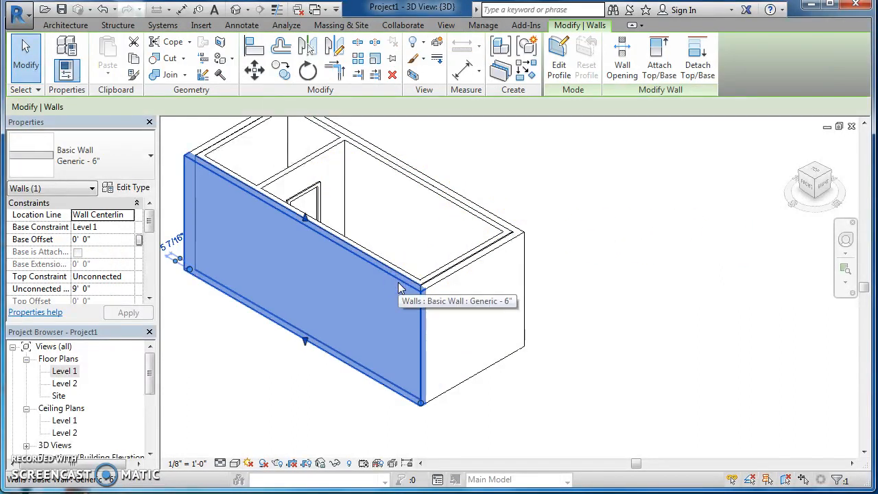
left_click(201, 245)
left_click(123, 189)
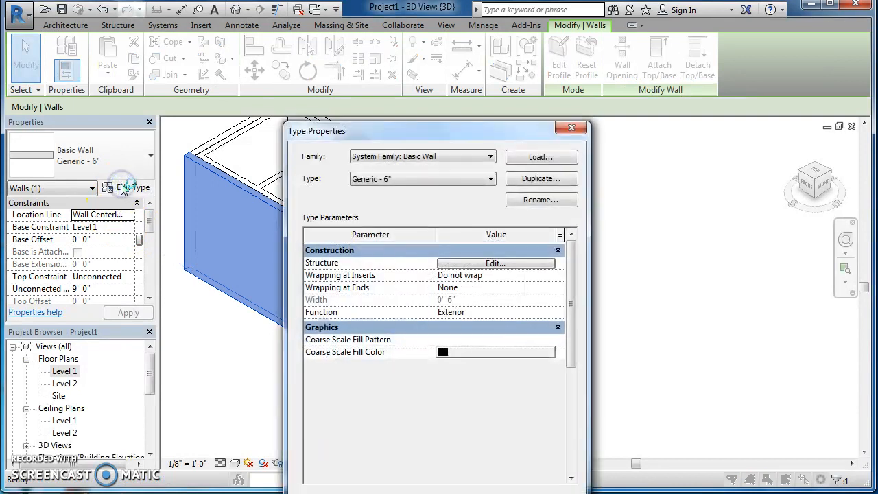
left_click(492, 265)
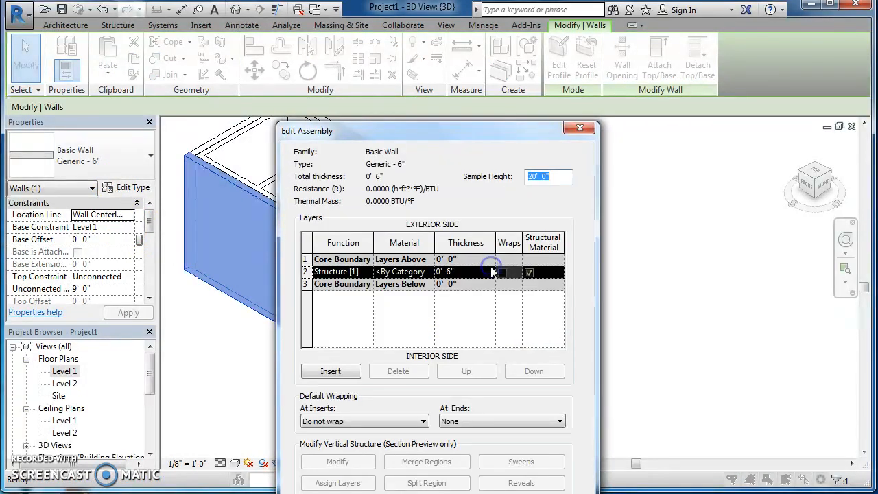
left_click(407, 272)
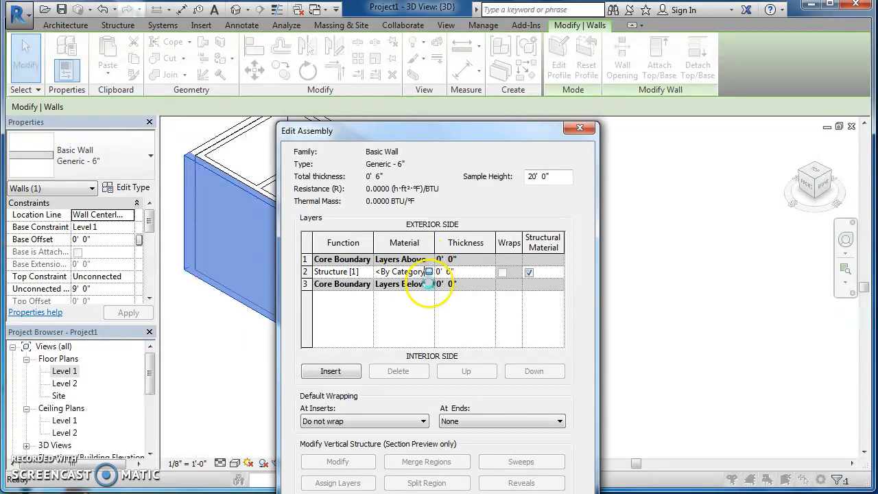
left_click(429, 272)
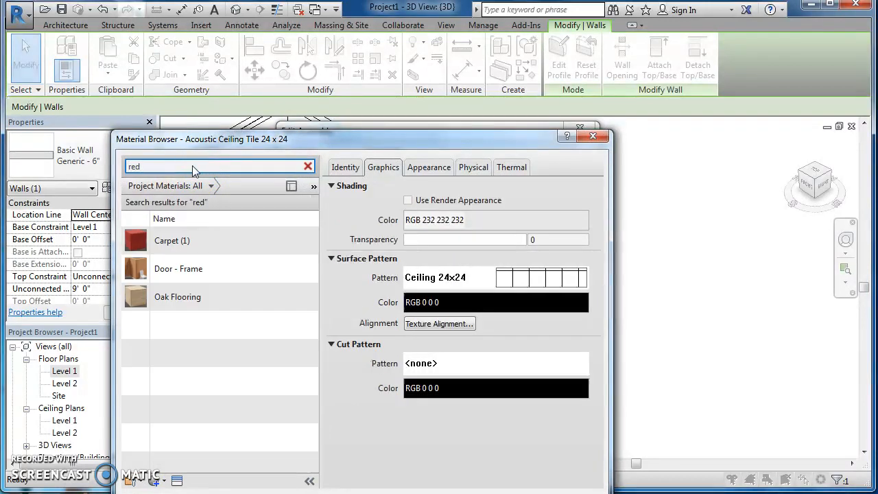
Search the project materials for "green"
key("BackSpace")
key("BackSpace")
key("BackSpace")
type("greebn")
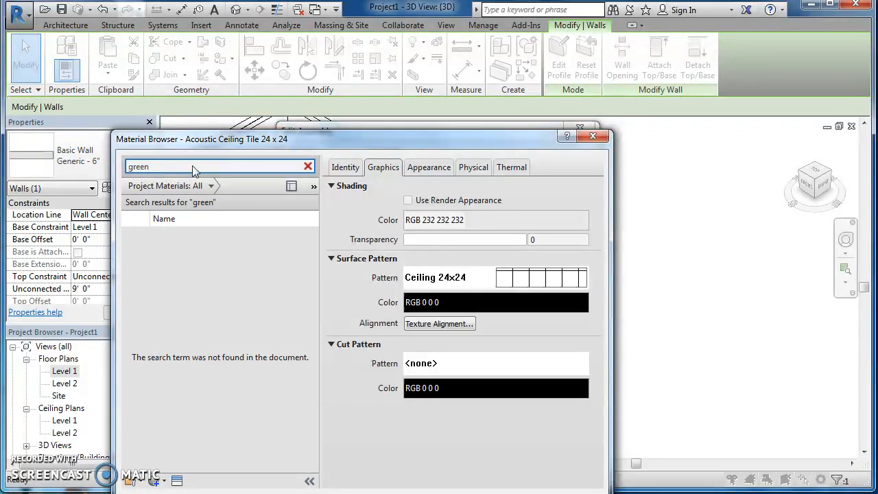
Search the materials for "yellow" and assign a yellow material to the Generic - 6" wall type's structure layer
key("BackSpace")
type("yekk")
key("BackSpace")
key("BackSpace")
key("BackSpace")
type("ellow")
key("Return")
left_click(188, 240)
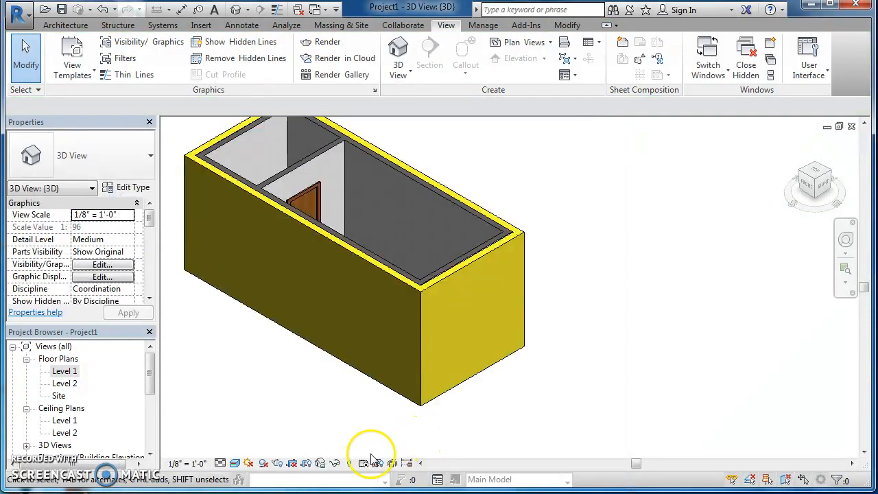
Set the 3D view's visual style to Hidden Line
left_click(233, 463)
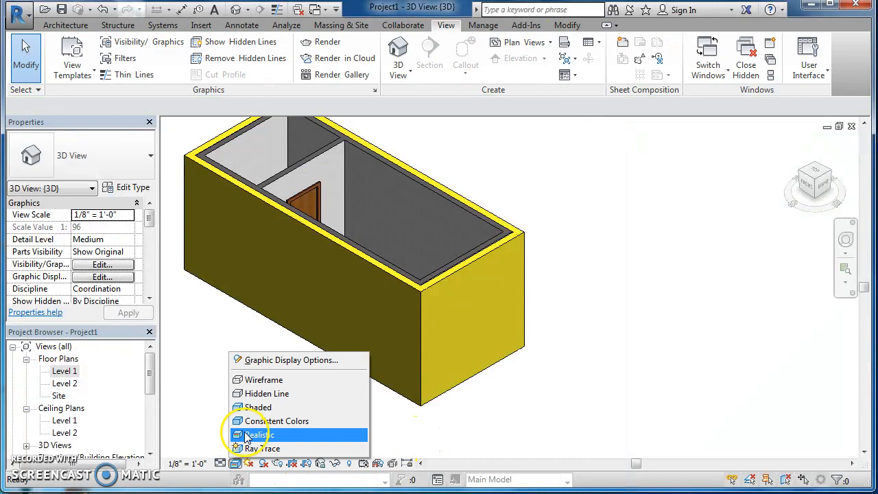
left_click(596, 433)
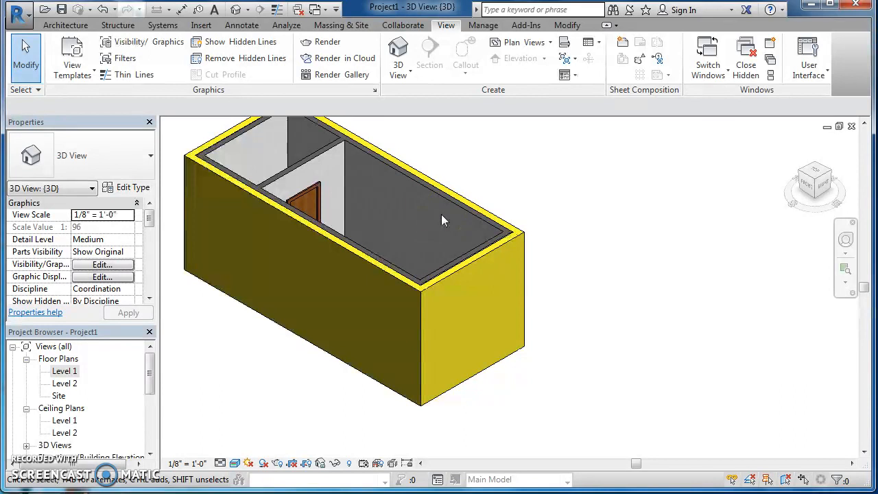
left_click(234, 464)
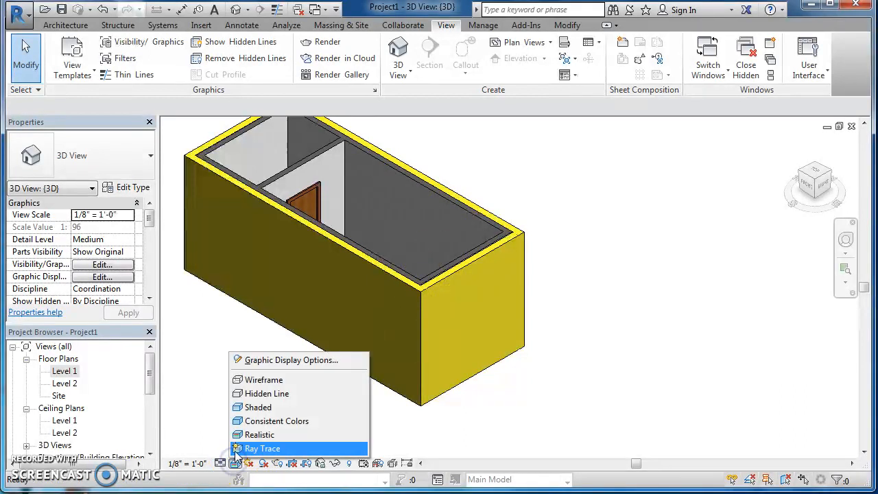
left_click(251, 395)
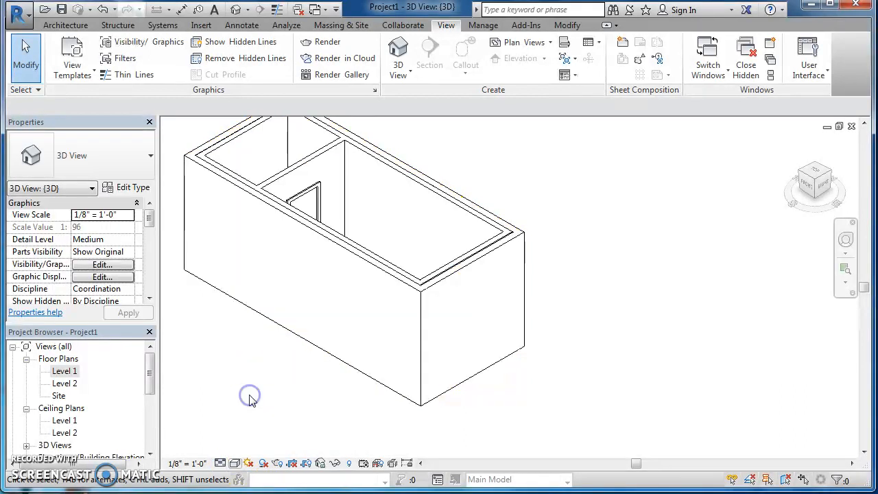
Open the Level 1 floor plan, try the Realistic visual style and set the view back to Hidden Line
double_click(66, 372)
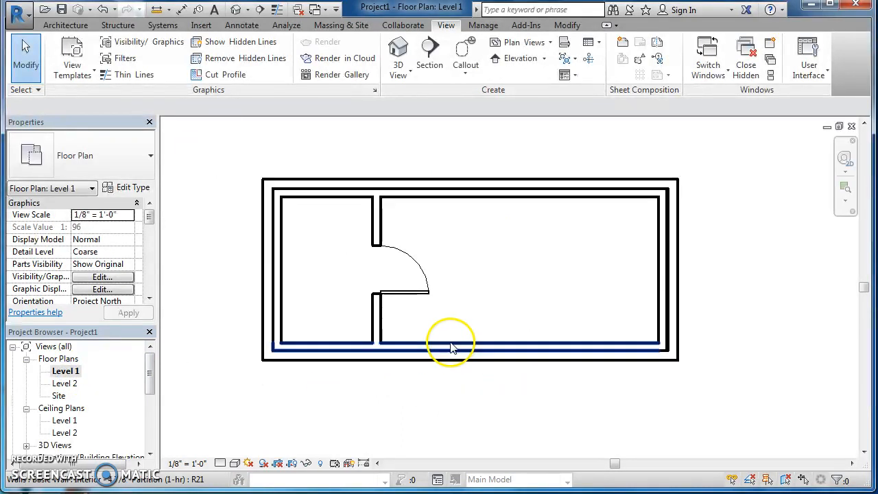
left_click(234, 463)
left_click(248, 439)
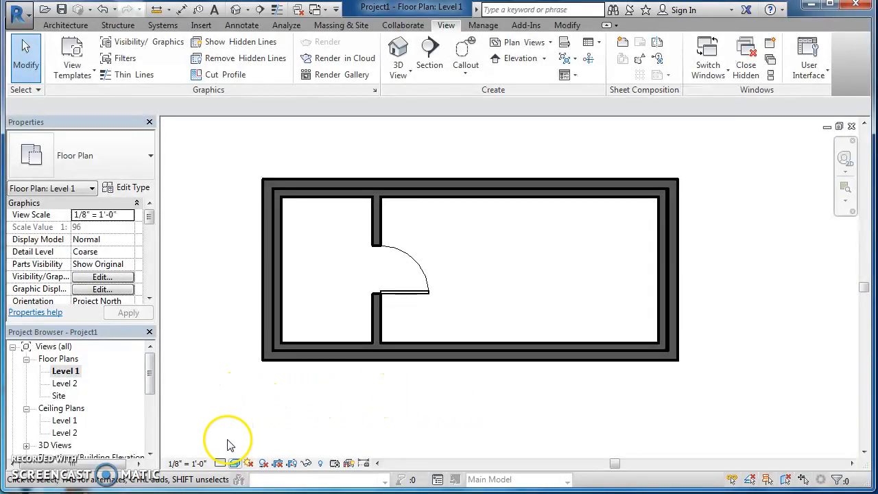
left_click(235, 463)
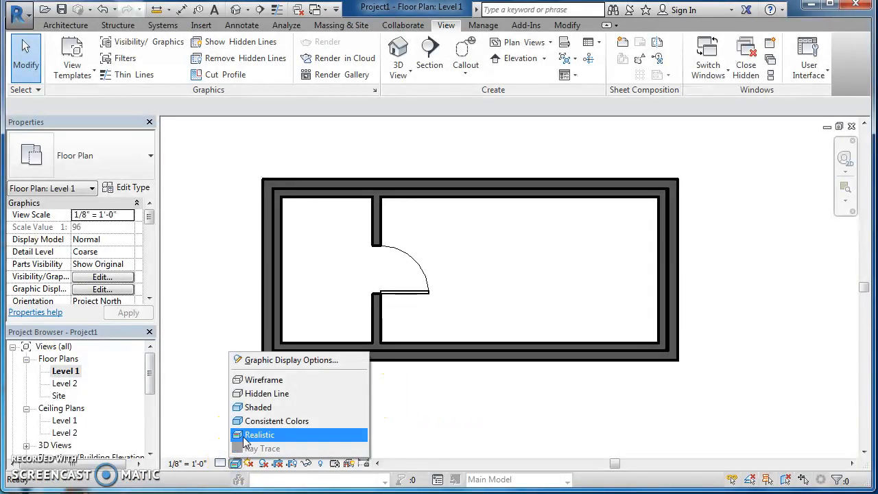
left_click(264, 393)
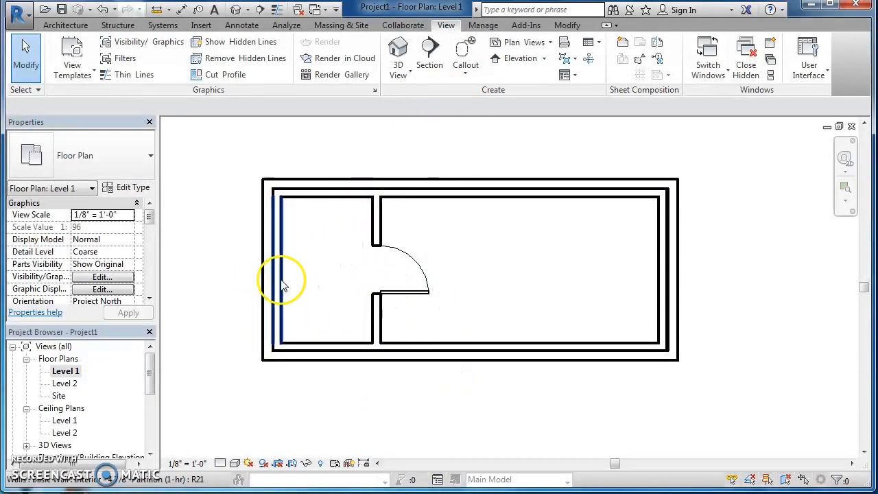
left_click(249, 281)
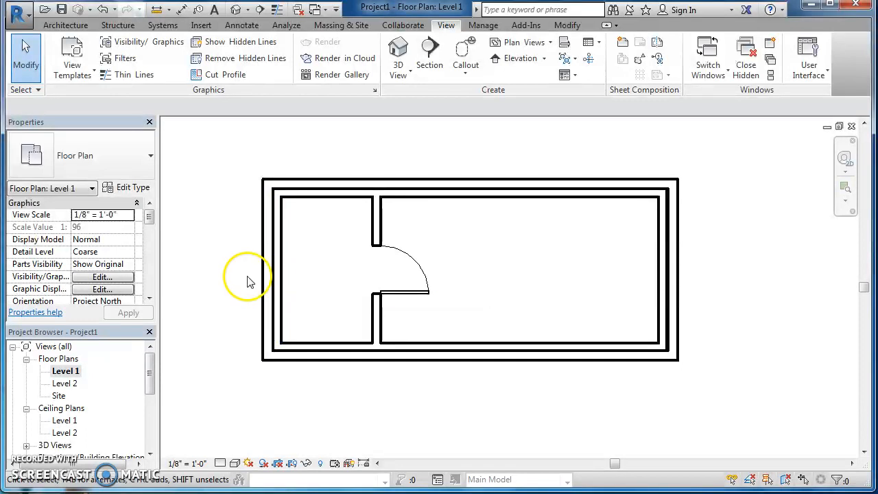
Start placing a window and load the Casement 3x3 with Trim family from the US Imperial Windows folder
left_click(68, 25)
left_click(129, 45)
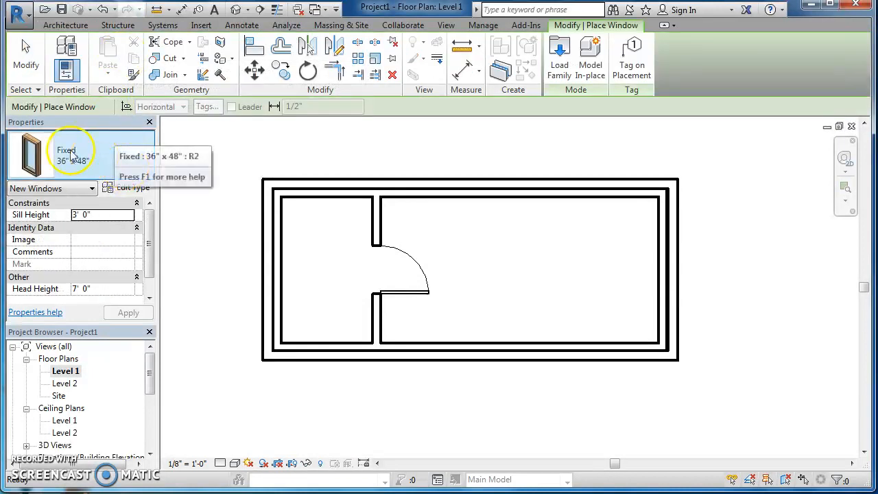
left_click(561, 51)
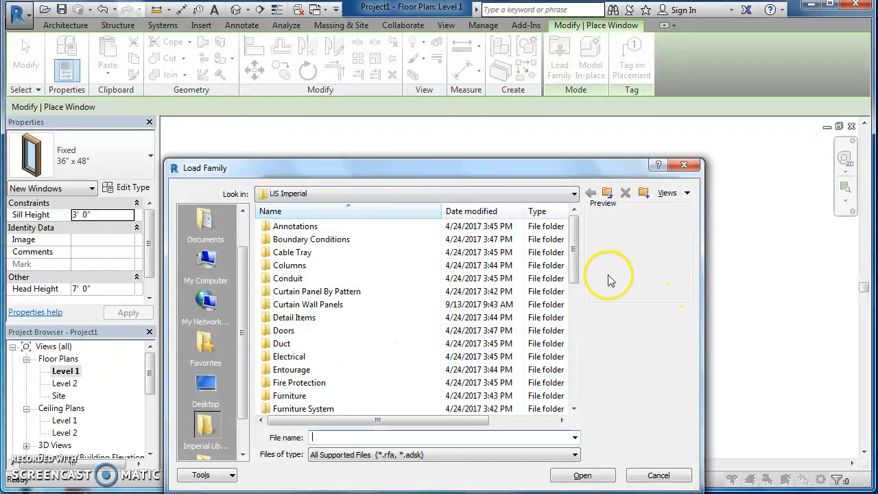
left_click_drag(573, 254, 573, 391)
double_click(302, 397)
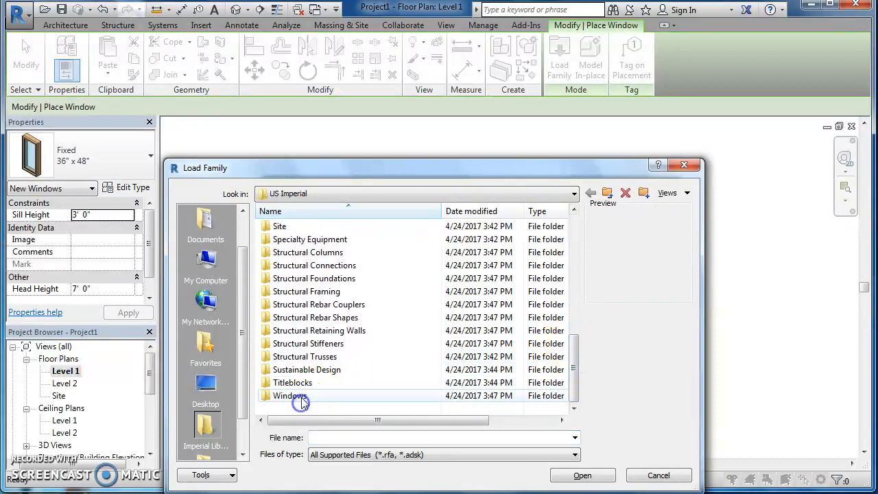
left_click(317, 252)
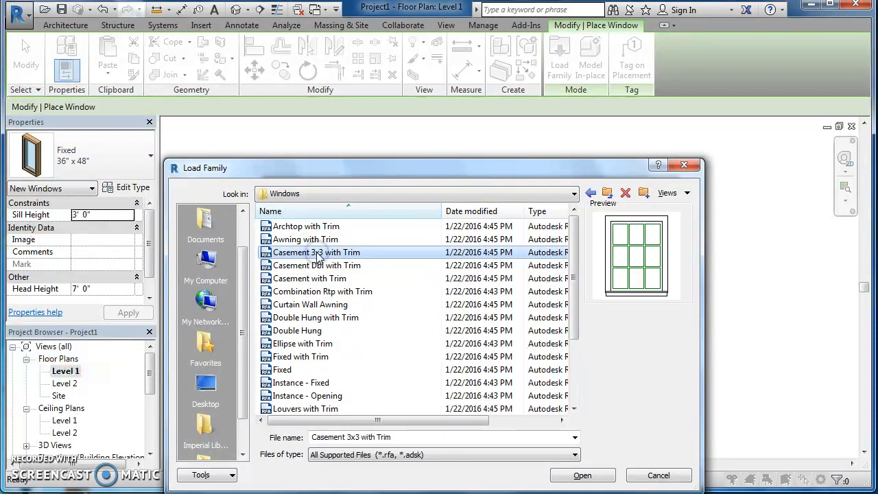
left_click(582, 476)
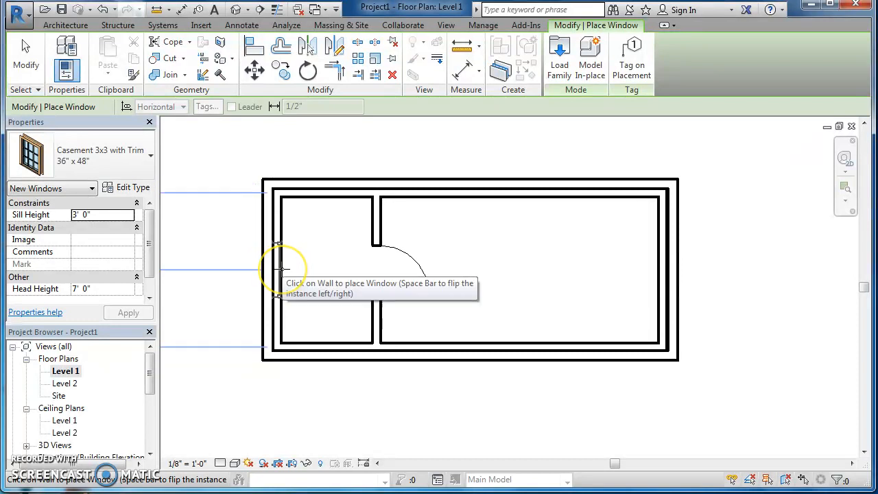
Place a 36" x 48" Casement 3x3 with Trim window midway along the smaller room's short outer wall, 4'-5 7/16" from each end
scroll(284, 270, "down", 1)
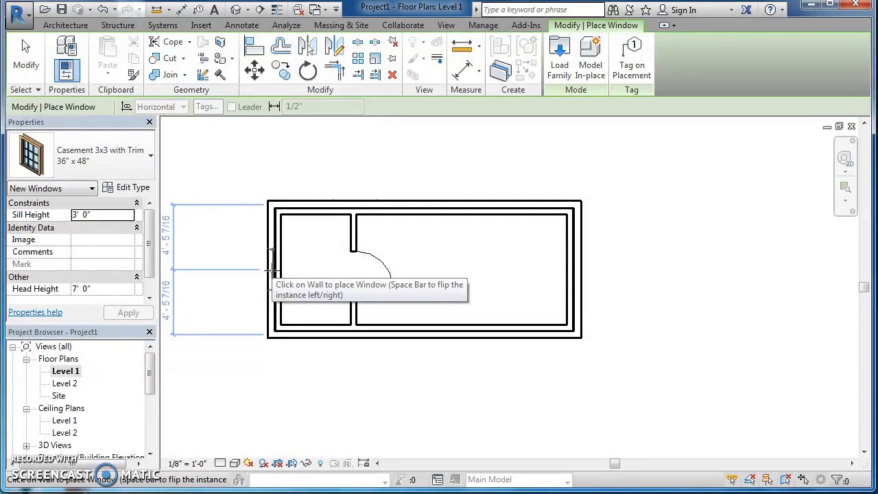
left_click(271, 269)
right_click(424, 383)
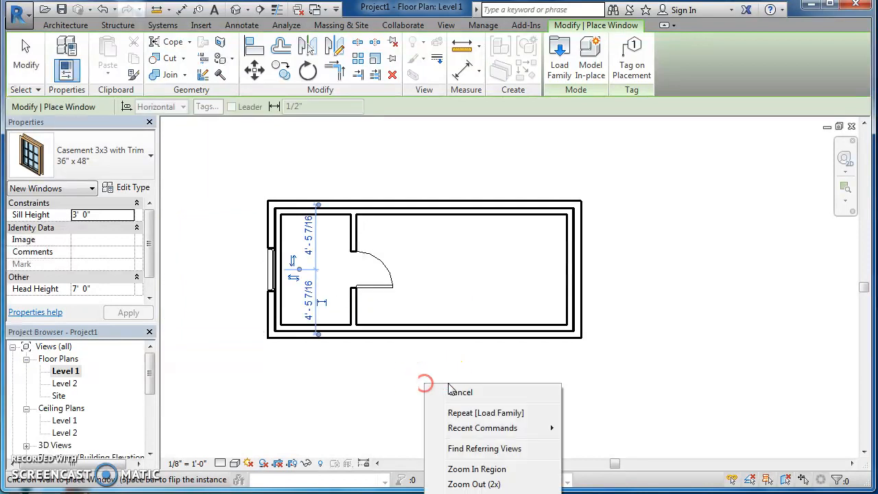
left_click(452, 390)
right_click(463, 388)
left_click(471, 391)
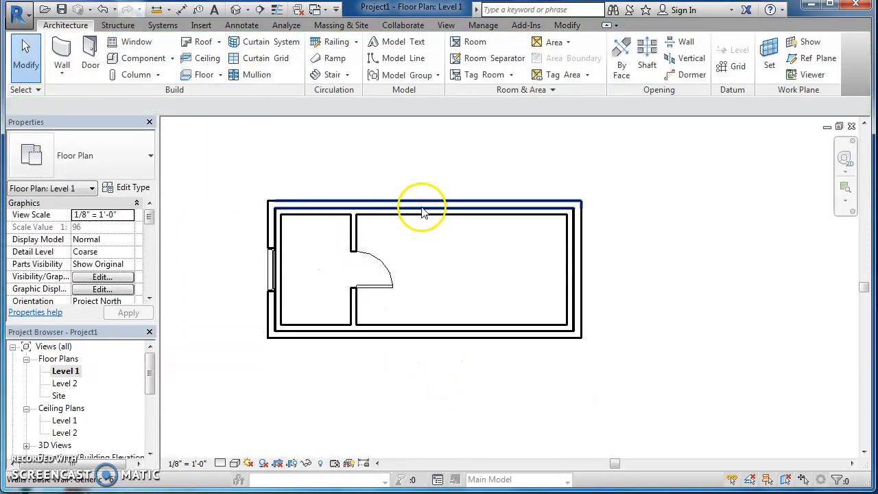
Examine the new window in the 3D view from the short outer wall's side and return to the original viewing angle
left_click(446, 25)
left_click(399, 55)
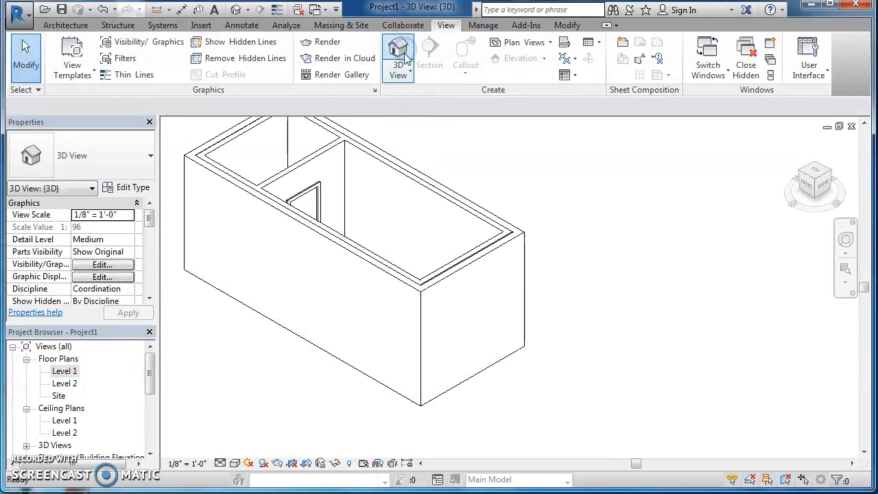
left_click(820, 180)
middle_click_drag(206, 204, 354, 138, "shift")
left_click_drag(354, 138, 853, 220)
middle_click_drag(853, 220, 277, 126, "shift")
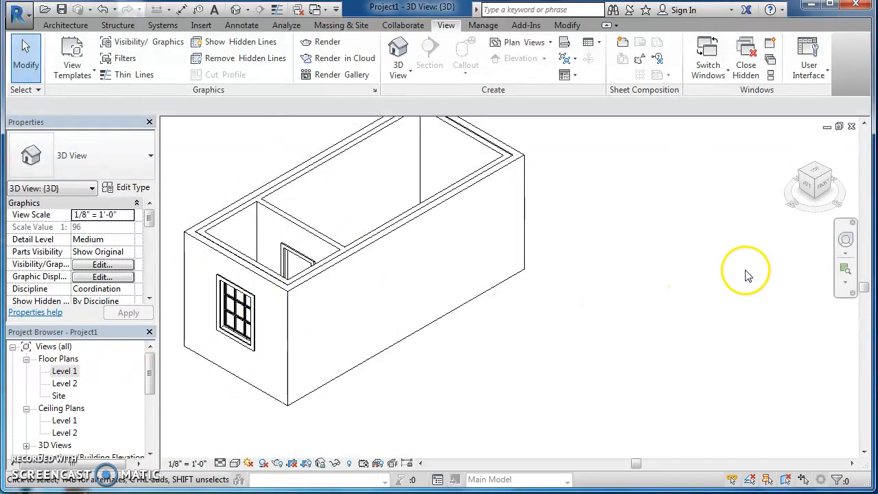
left_click(794, 145)
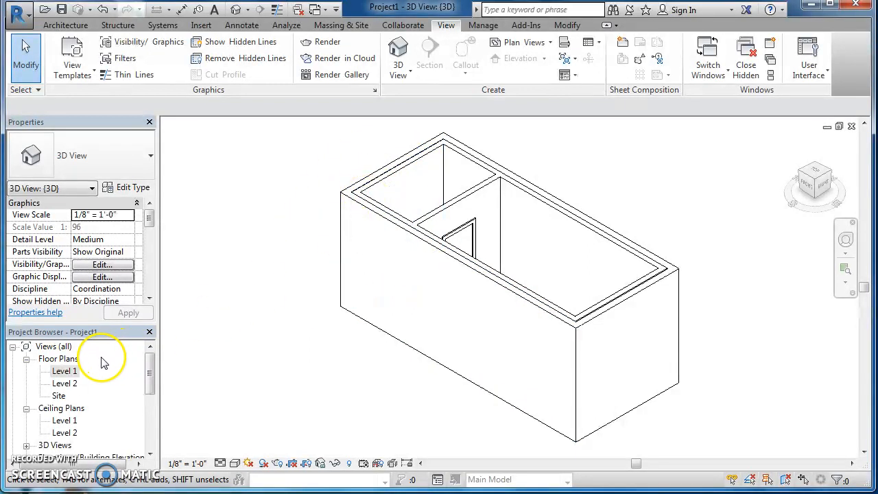
On the Level 1 plan, cut a rectangular wall opening about 2'-9 3/4" wide in the inner partition wall directly behind the window
double_click(69, 371)
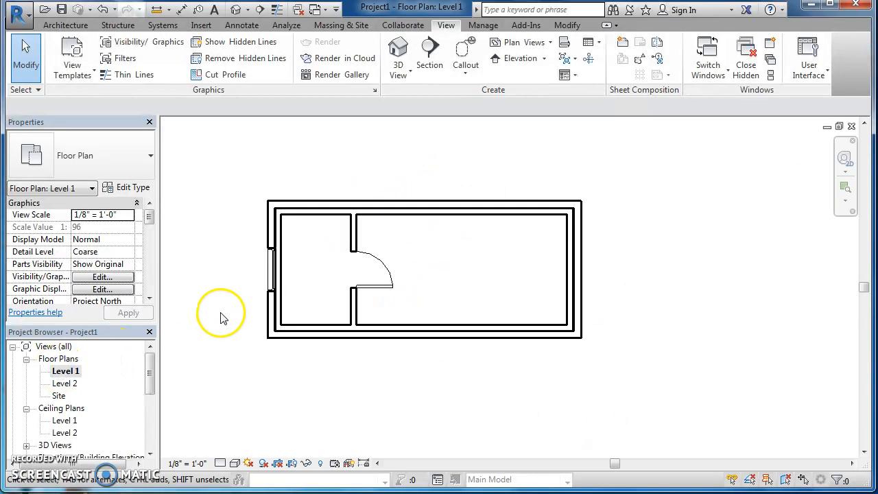
scroll(198, 311, "up", 2)
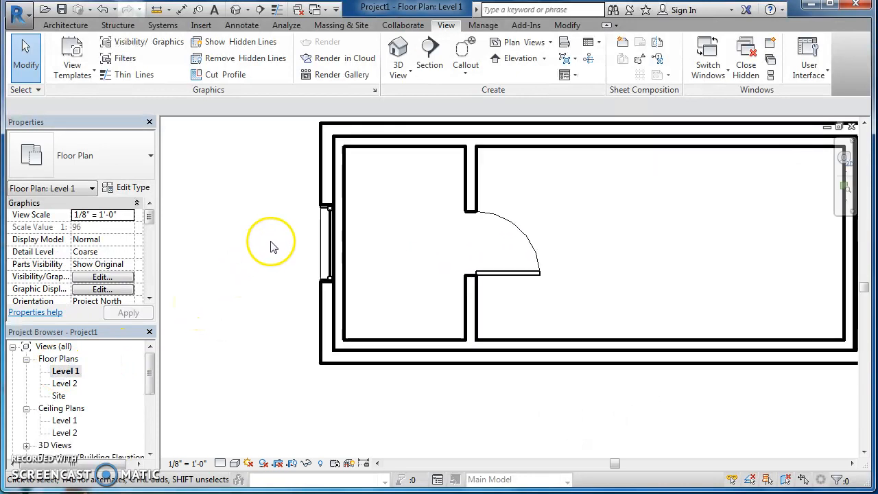
middle_click_drag(284, 186, 239, 249)
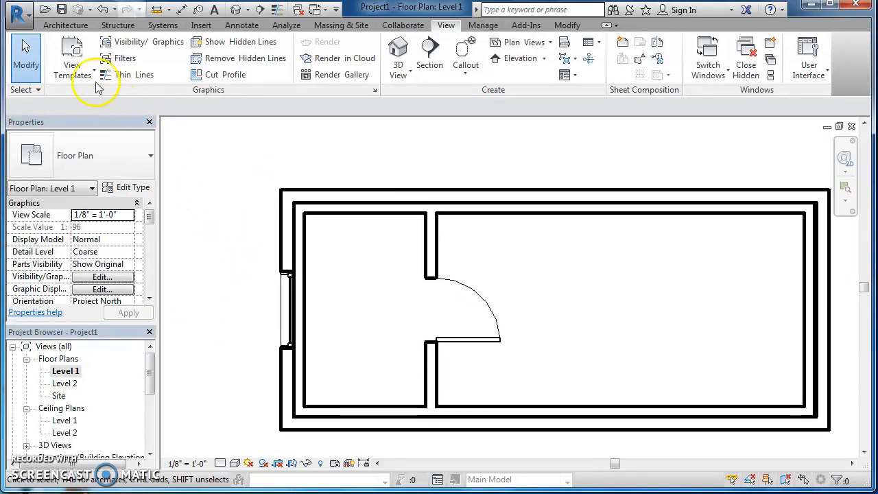
left_click(65, 25)
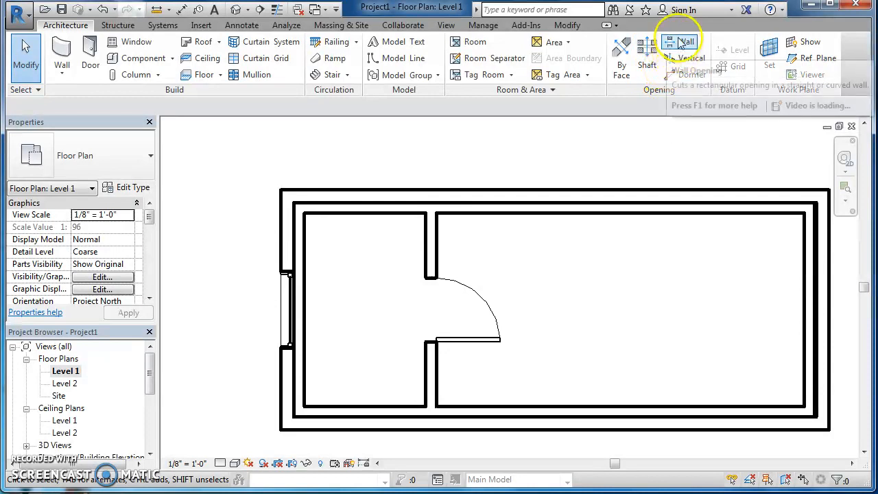
left_click(682, 44)
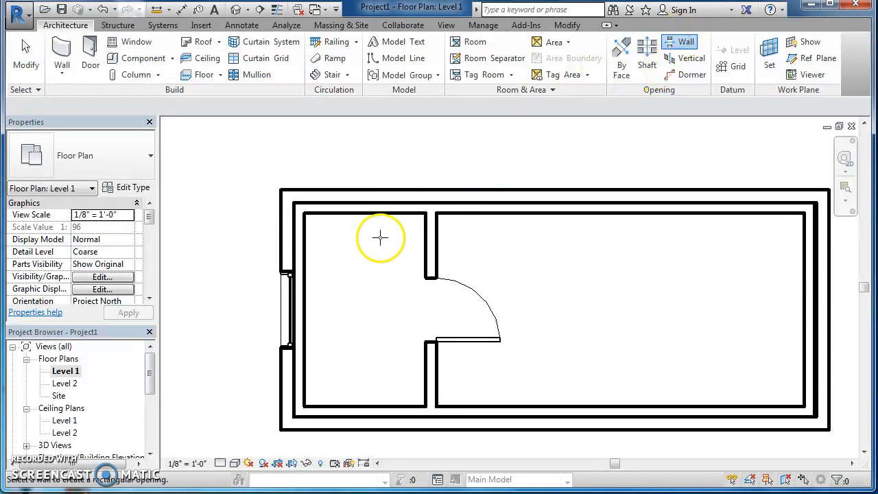
scroll(300, 341, "up", 3)
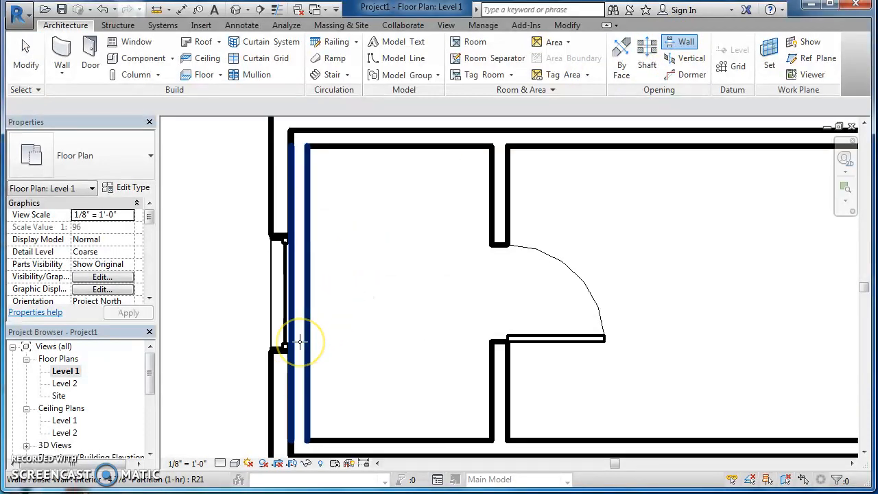
scroll(297, 343, "up", 2)
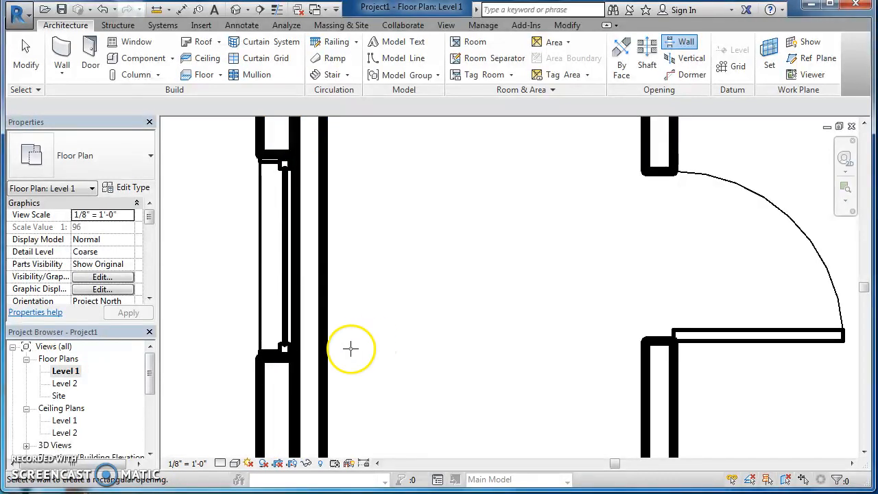
left_click(300, 355)
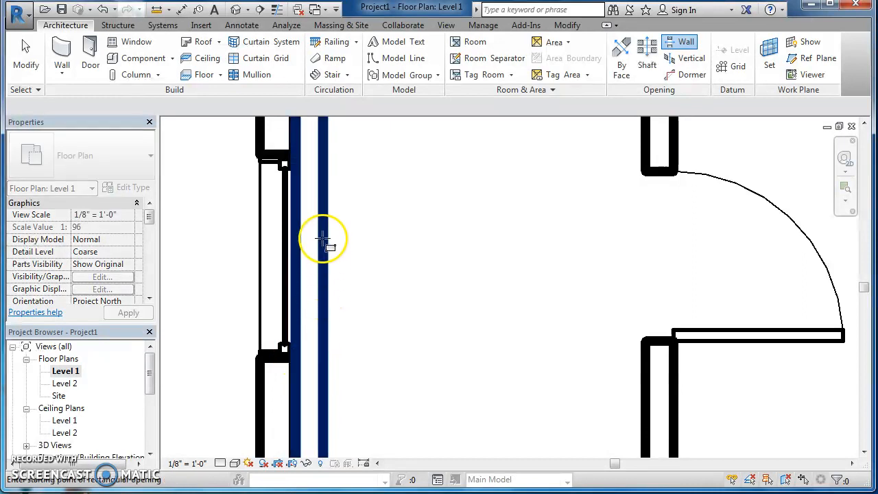
left_click(311, 165)
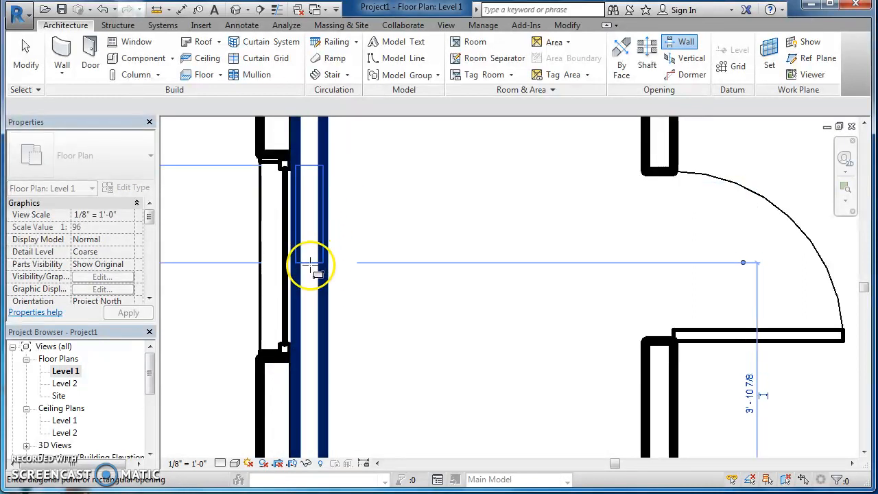
left_click(315, 356)
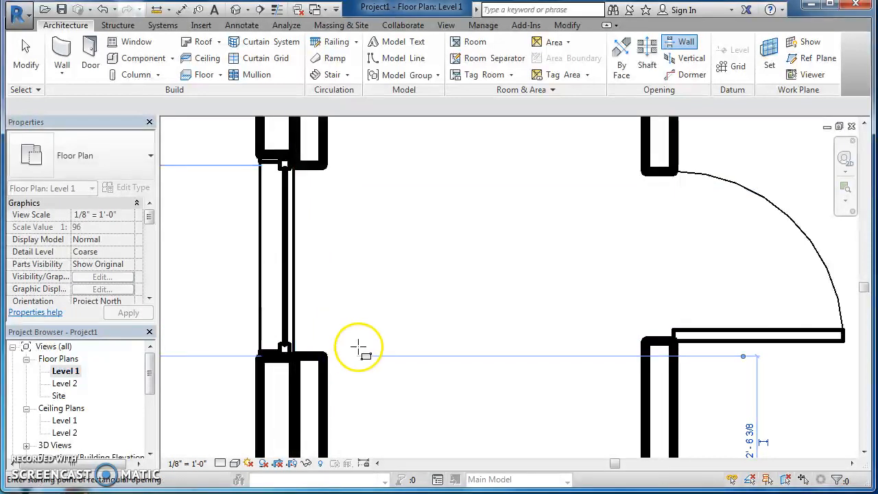
right_click(467, 270)
left_click(480, 277)
right_click(498, 277)
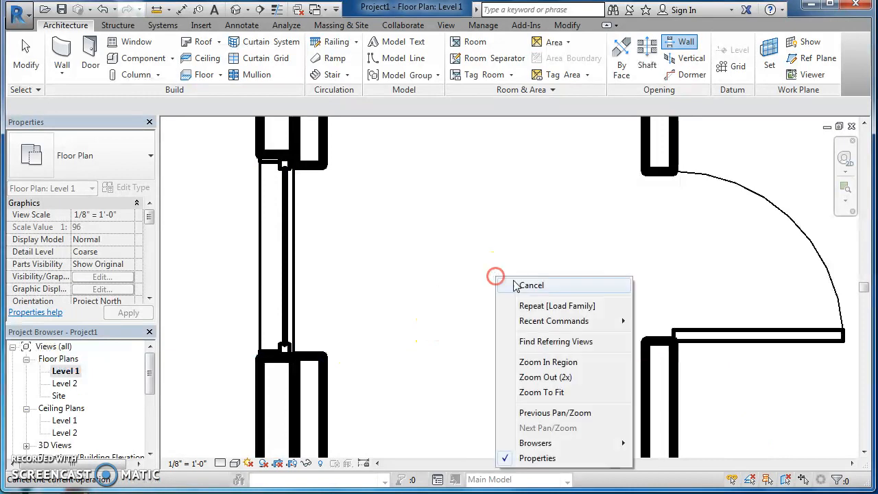
left_click(506, 278)
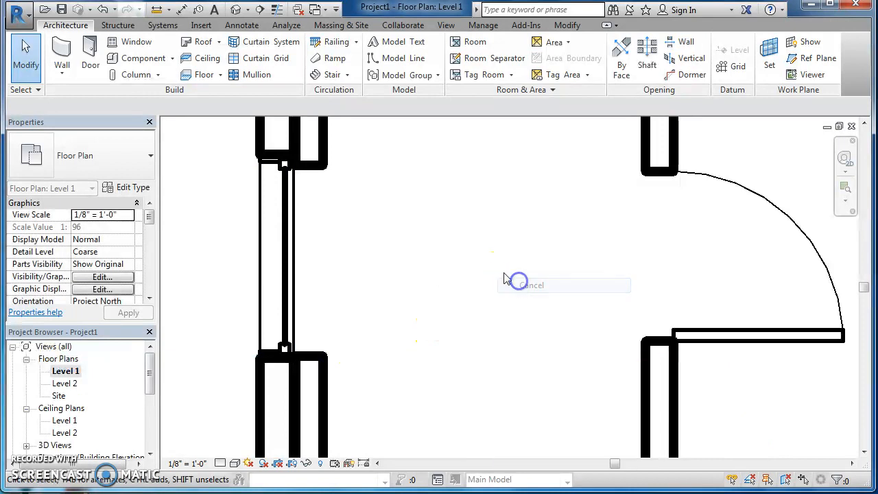
In the 3D view, set the base offset of the inner partition wall opening behind the window to 3' 0"
left_click(445, 24)
left_click(411, 47)
scroll(446, 187, "up", 6)
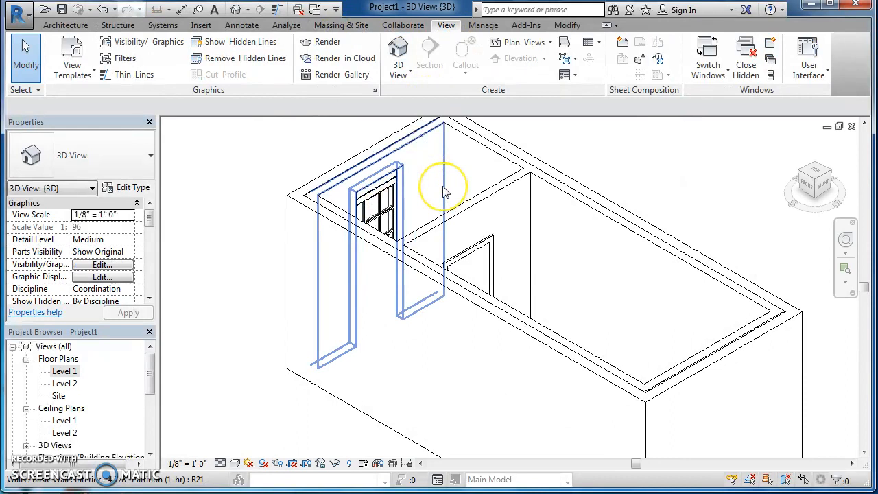
scroll(446, 186, "up", 1)
scroll(761, 208, "down", 2)
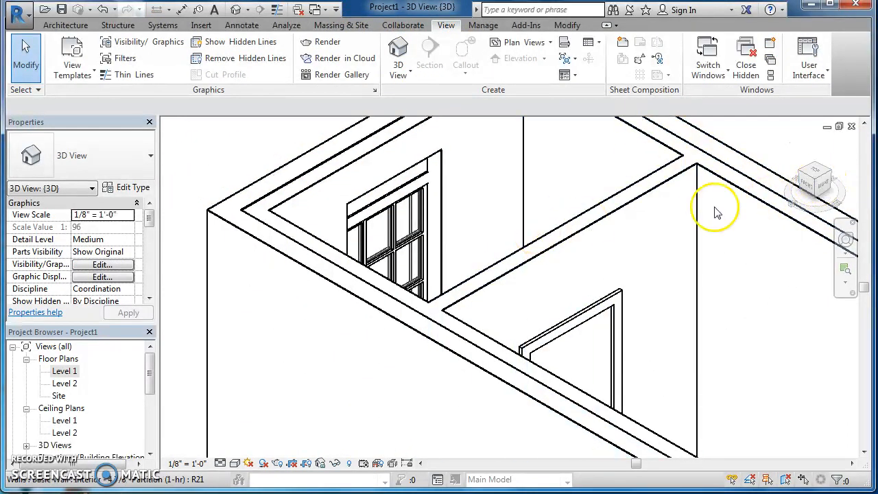
left_click_drag(818, 184, 809, 210)
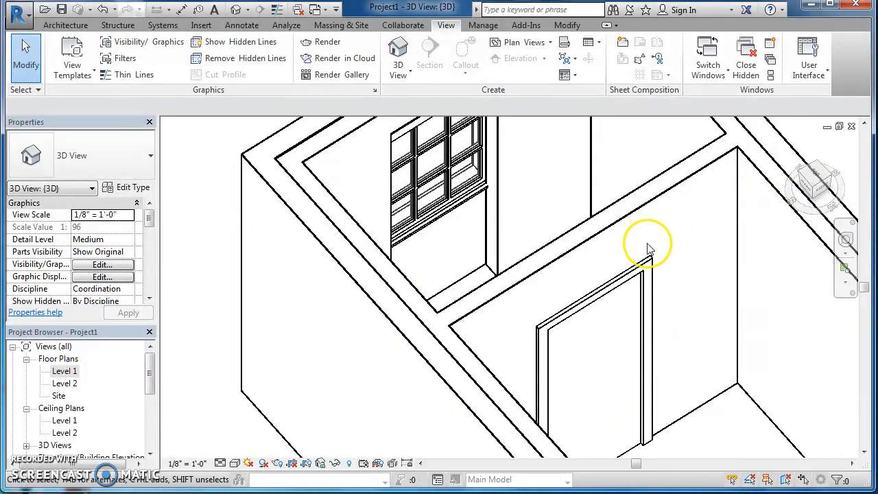
left_click(442, 219)
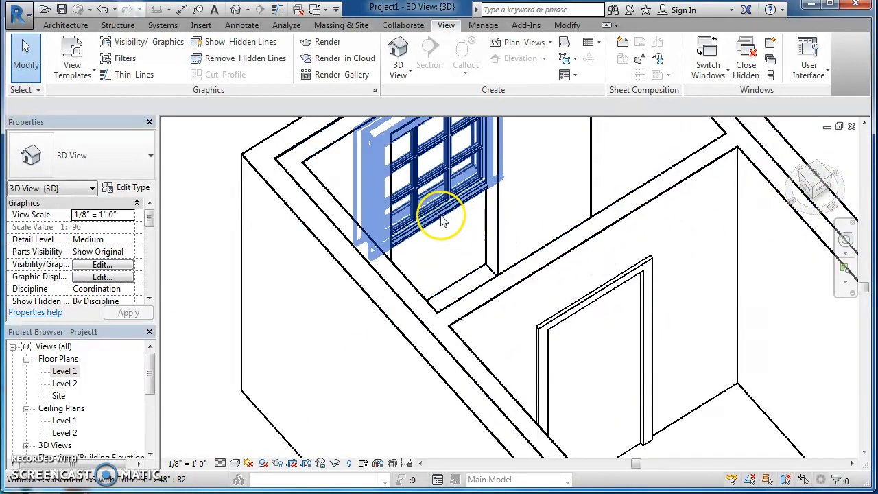
left_click(453, 287)
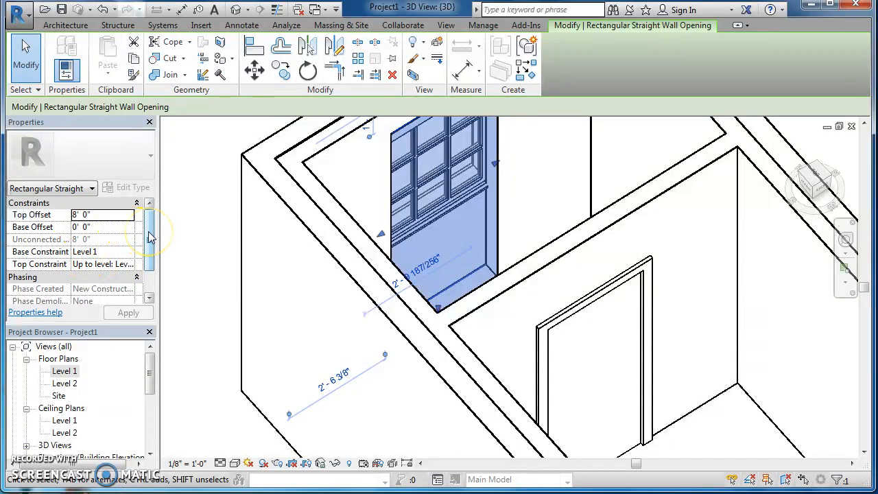
left_click(88, 240)
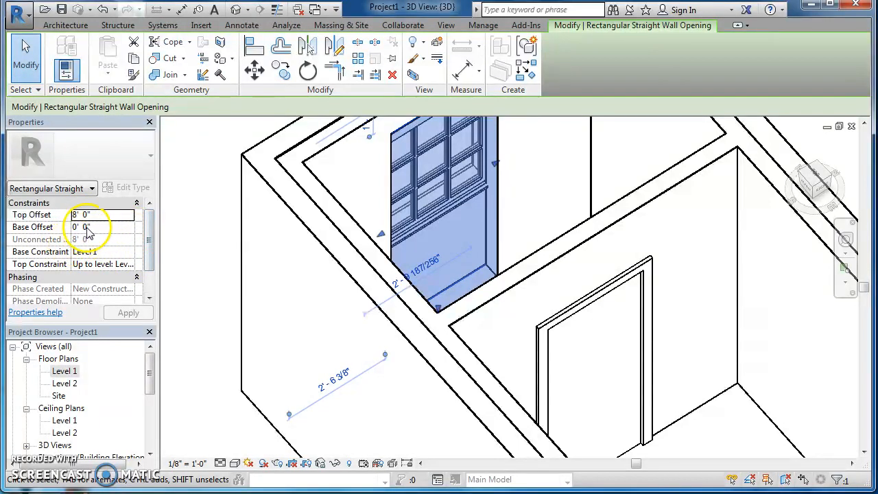
left_click(76, 230)
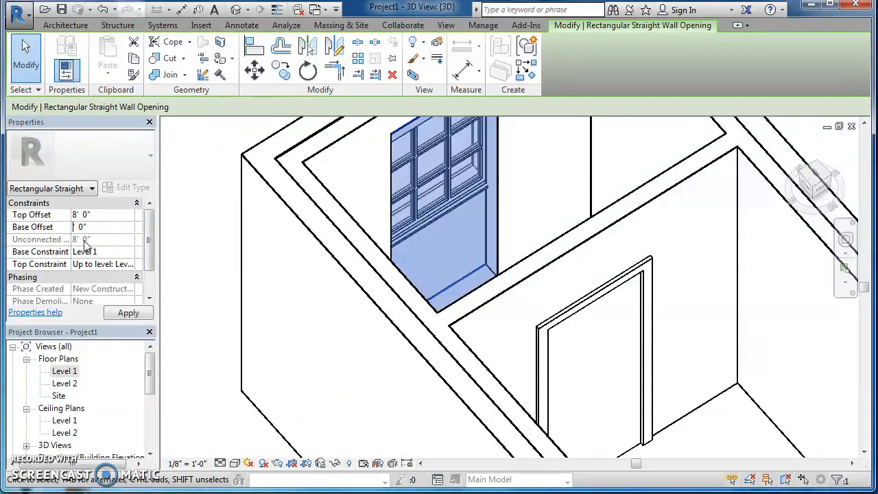
left_click(146, 312)
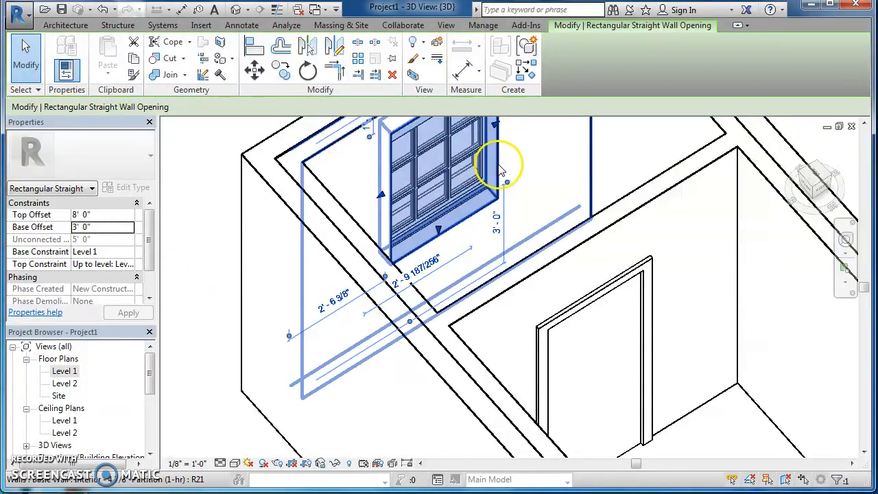
Try several top offsets for the inner wall opening, including 7' 0" and 7' 6", to match the window's head
middle_click_drag(583, 199, 532, 309)
scroll(516, 244, "up", 1)
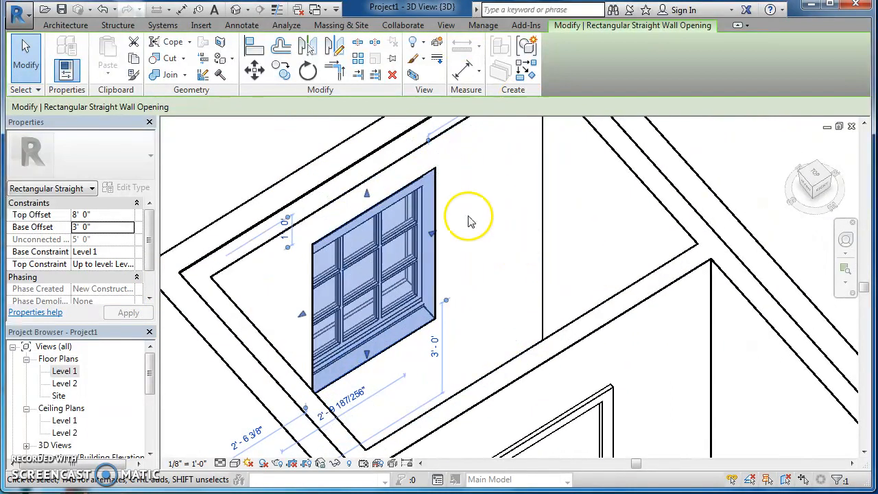
left_click(768, 191)
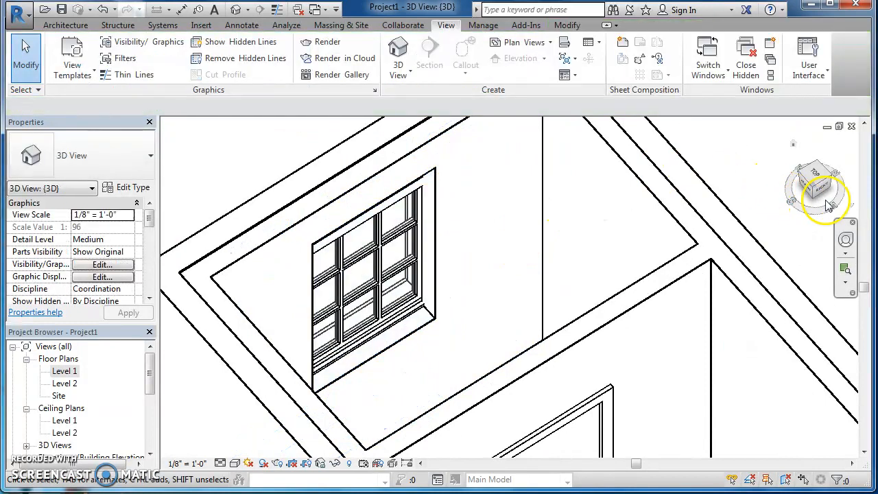
left_click_drag(810, 189, 788, 159)
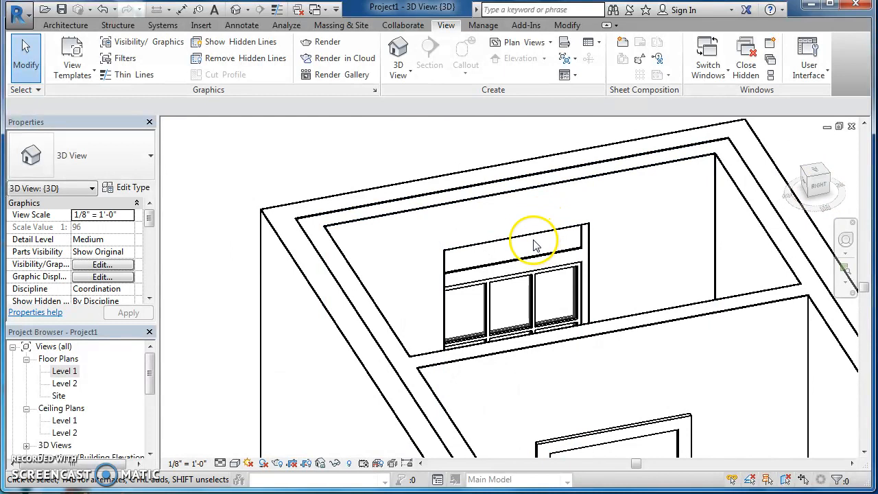
left_click(531, 240)
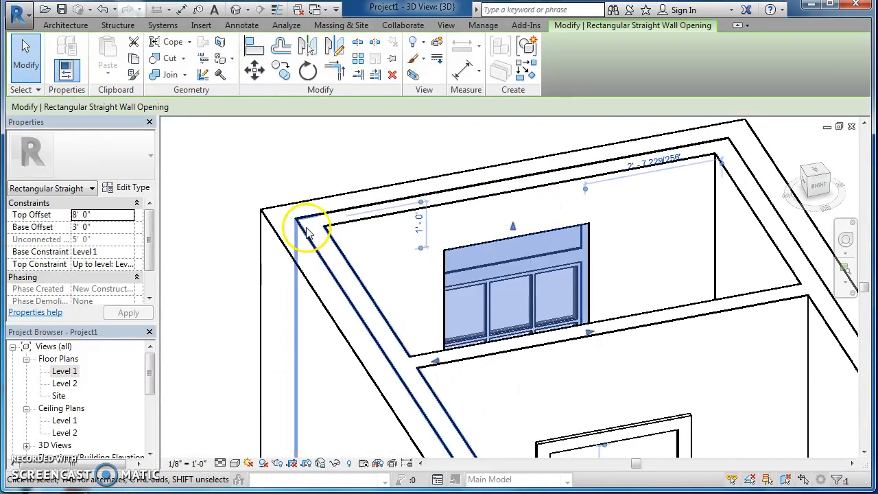
left_click(85, 216)
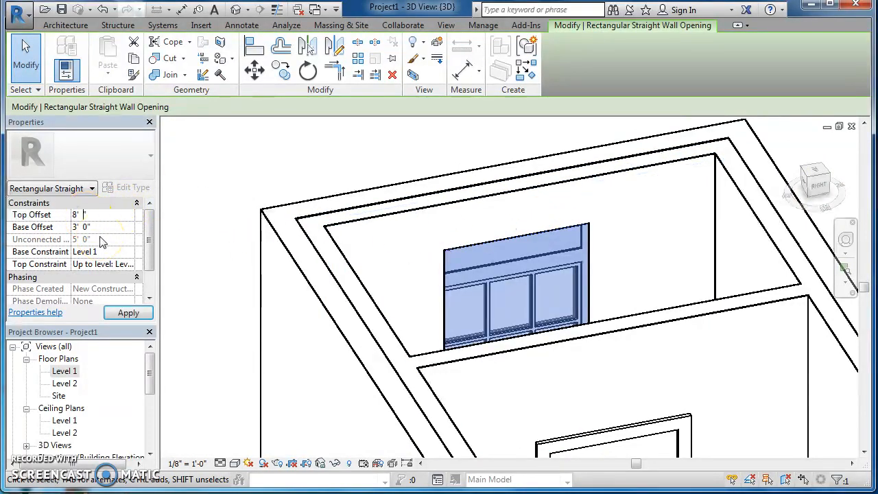
left_click(128, 313)
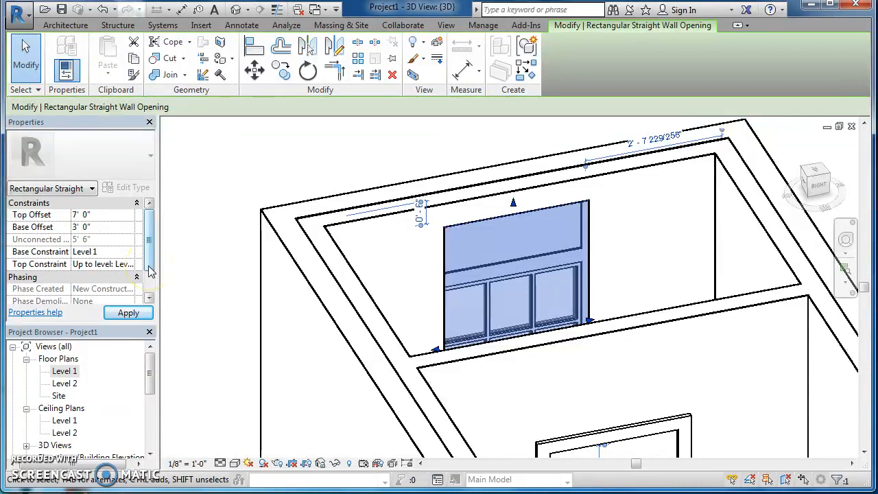
left_click(127, 312)
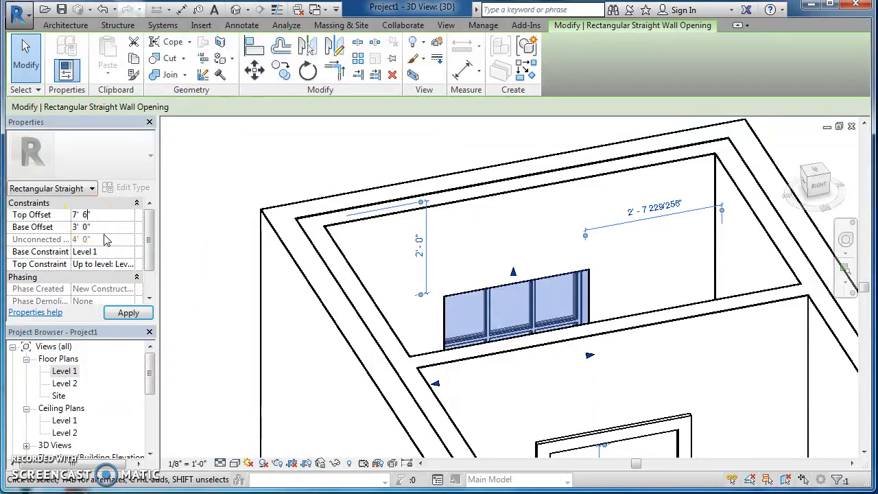
left_click(128, 313)
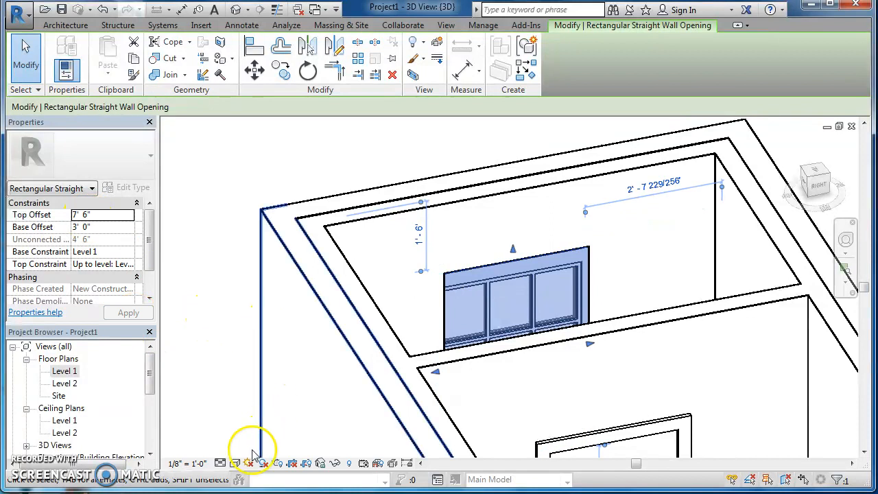
Change the 3D view's visual style to Realistic and clear the selection
left_click(236, 465)
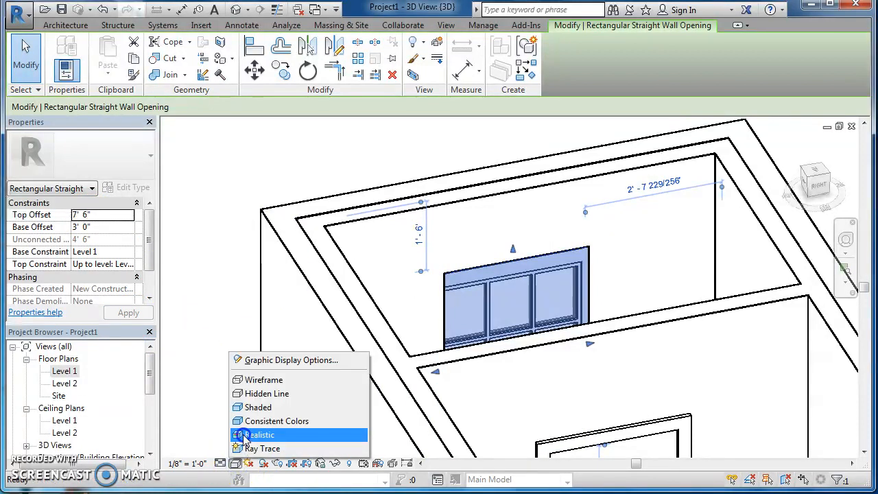
left_click(245, 430)
left_click(240, 351)
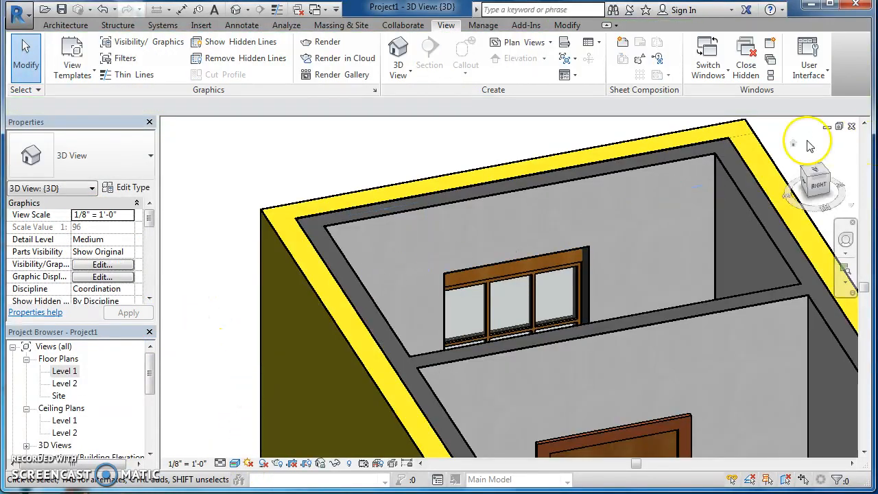
Adjust the inner wall opening's top offset to 7' 5" so its upper edge meets the window trim, trying 7' 7" first
left_click_drag(817, 167, 816, 180)
scroll(713, 201, "up", 2)
scroll(714, 201, "up", 2)
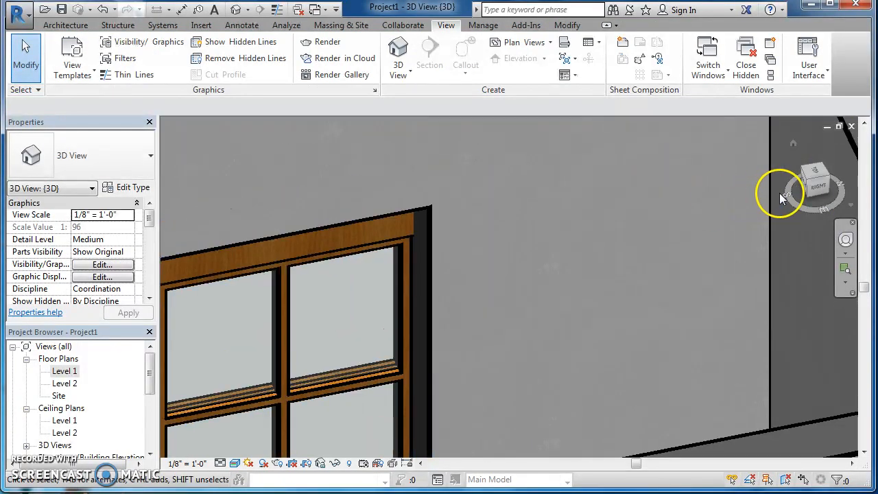
left_click(813, 182)
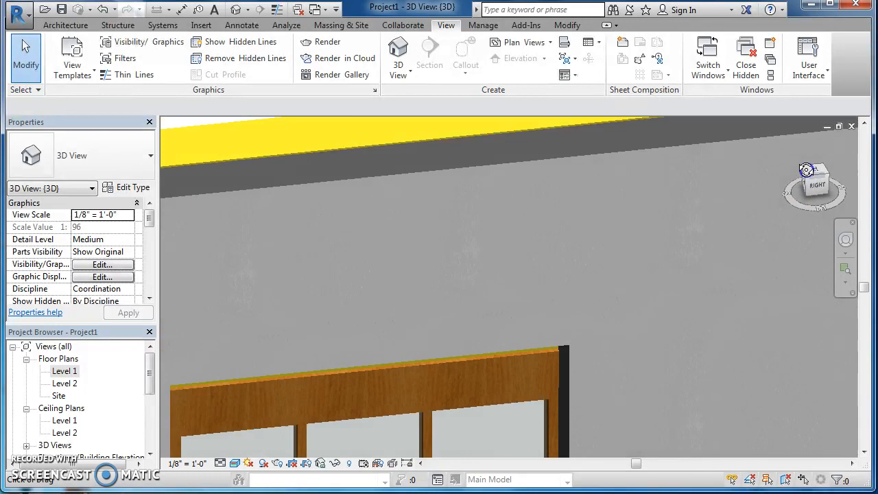
left_click(700, 245)
middle_click_drag(701, 262, 730, 149)
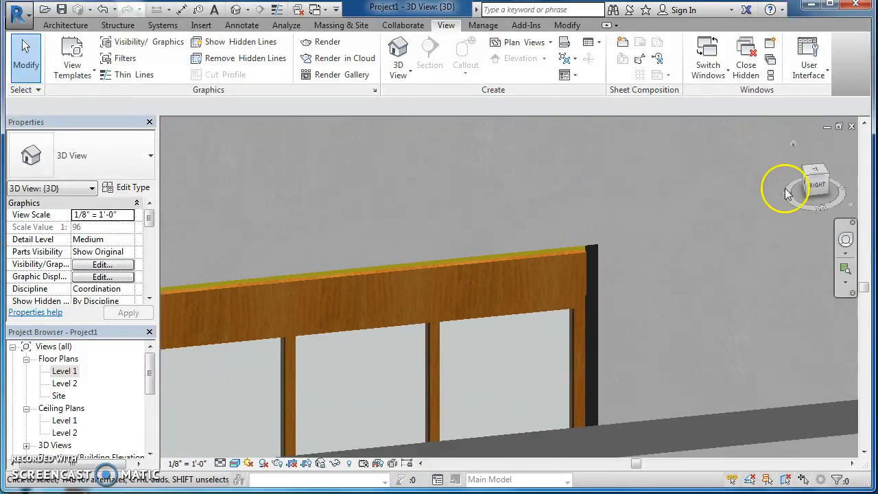
left_click(816, 181)
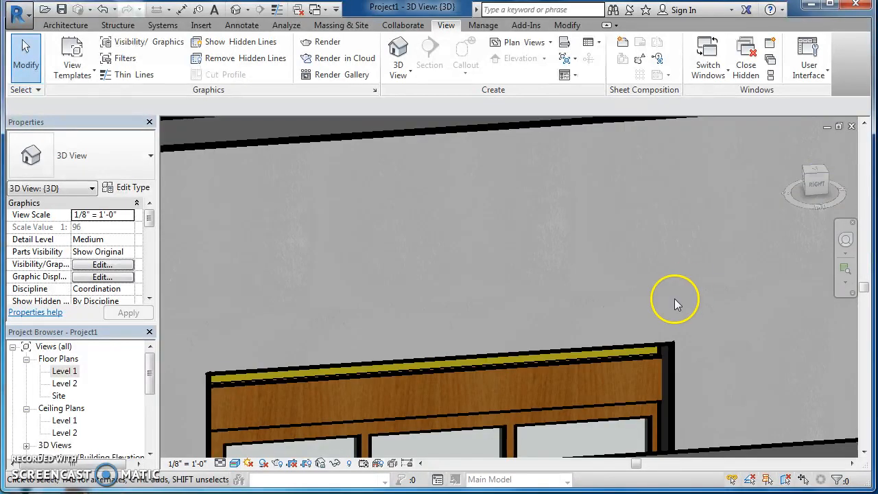
left_click(499, 357)
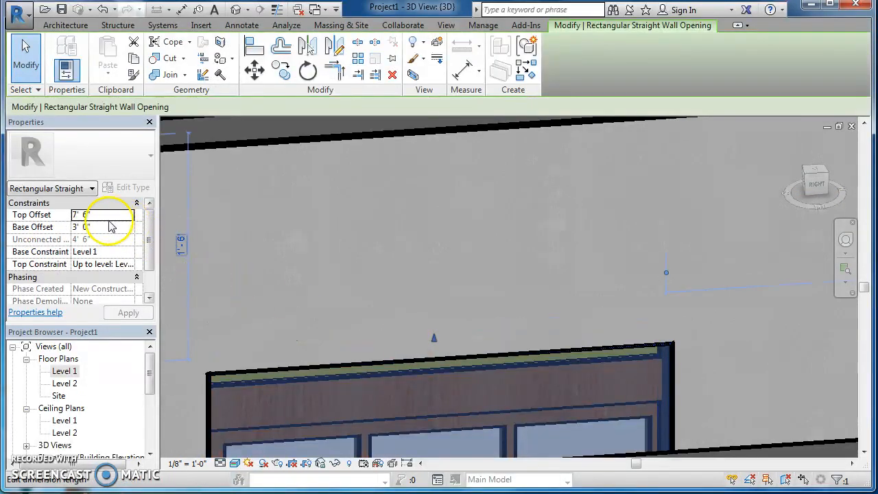
left_click(84, 217)
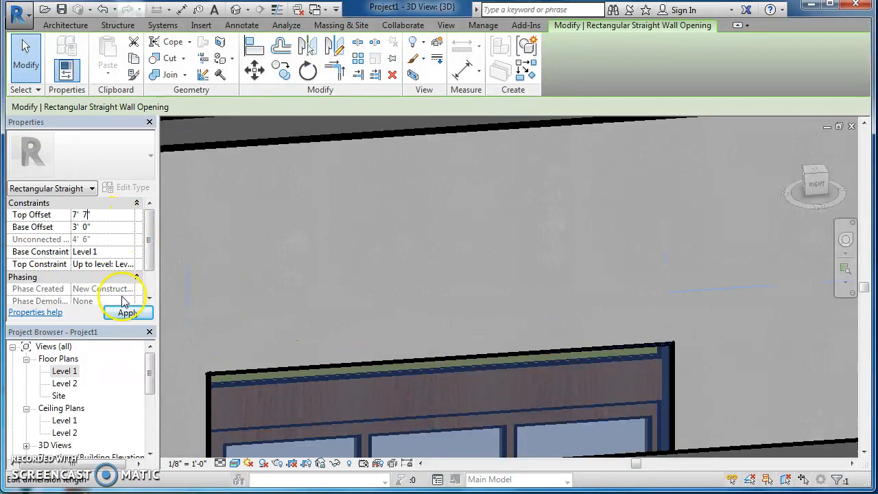
left_click(128, 316)
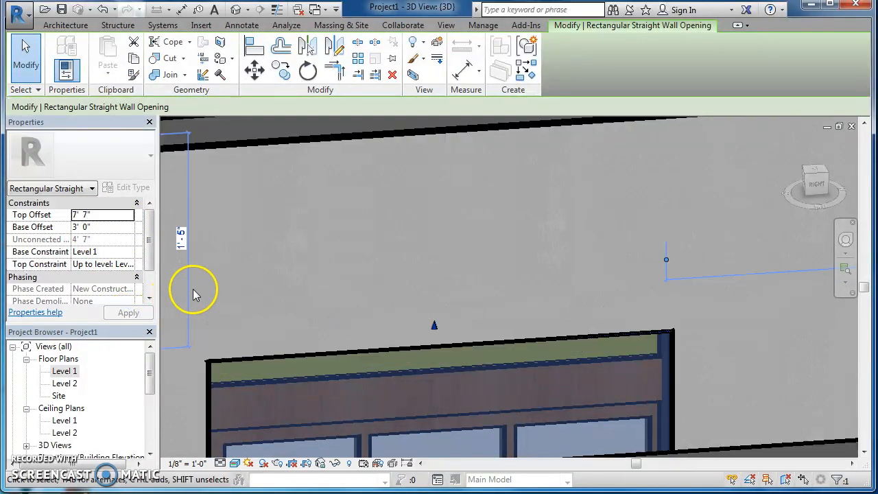
left_click(83, 214)
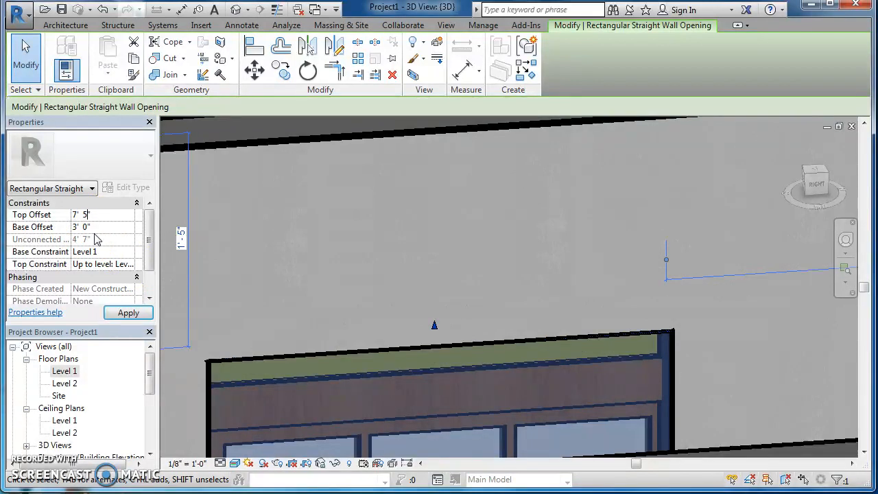
left_click(125, 314)
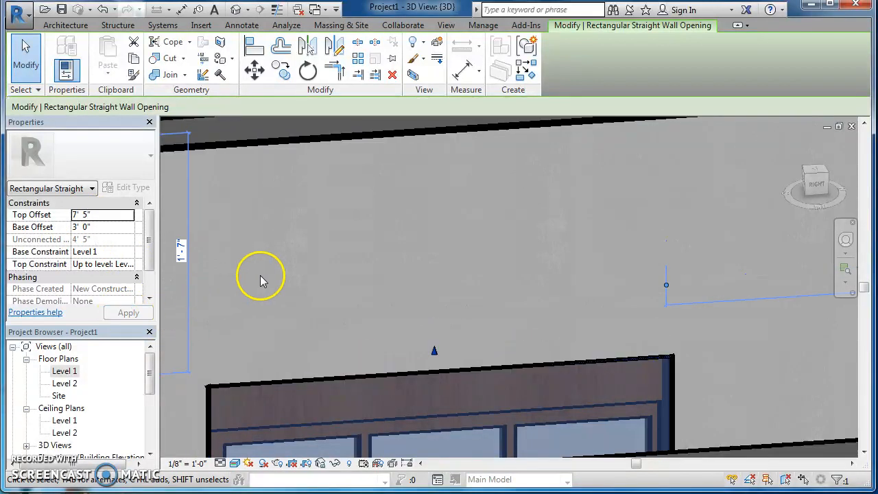
left_click(359, 277)
Assign Gypsum Wall Board, found by searching the materials for "white", as the exterior trim material of the casement window's type
scroll(458, 391, "down", 4)
middle_click_drag(460, 391, 521, 343, "shift")
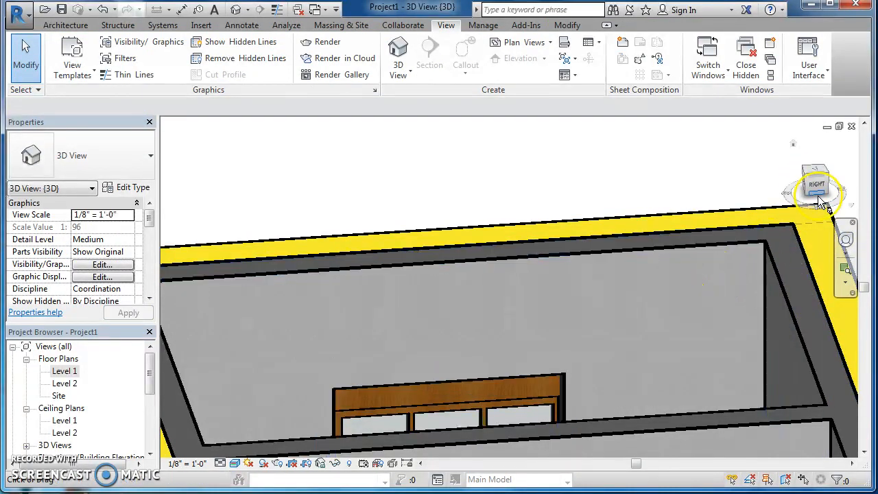
left_click(794, 141)
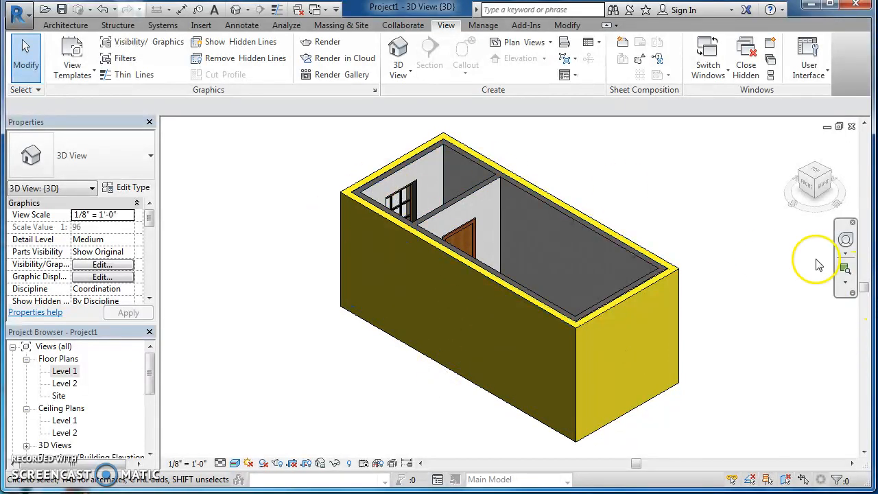
middle_click_drag(813, 192, 359, 125, "shift")
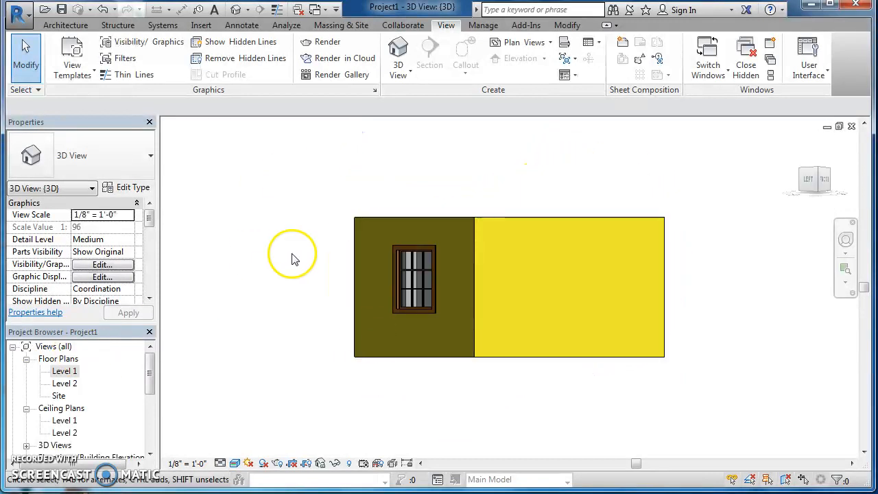
scroll(295, 256, "up", 5)
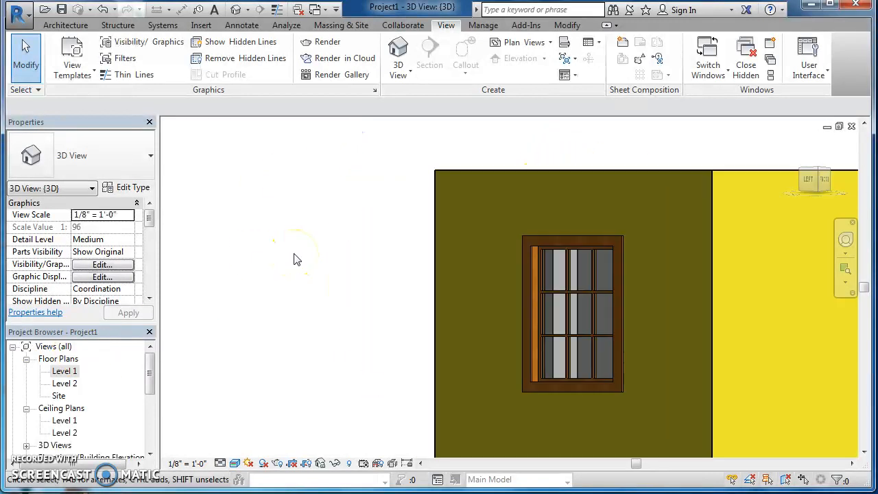
scroll(278, 265, "up", 5)
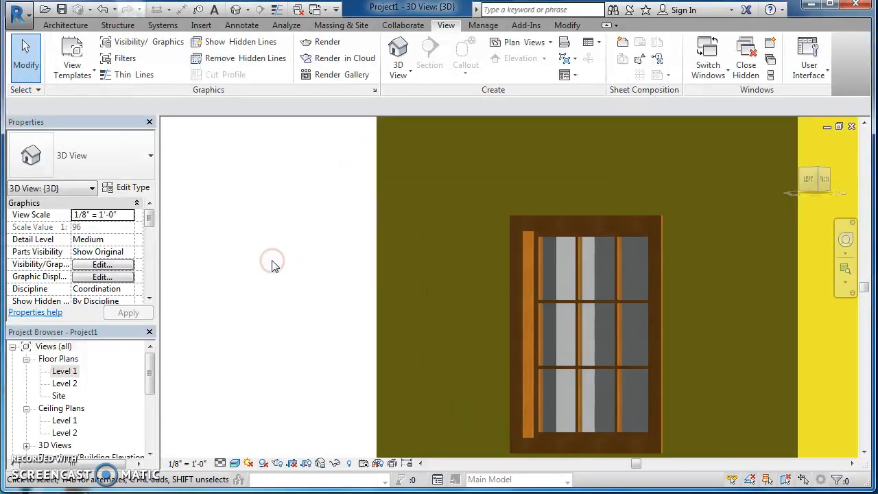
middle_click_drag(304, 271, 139, 239)
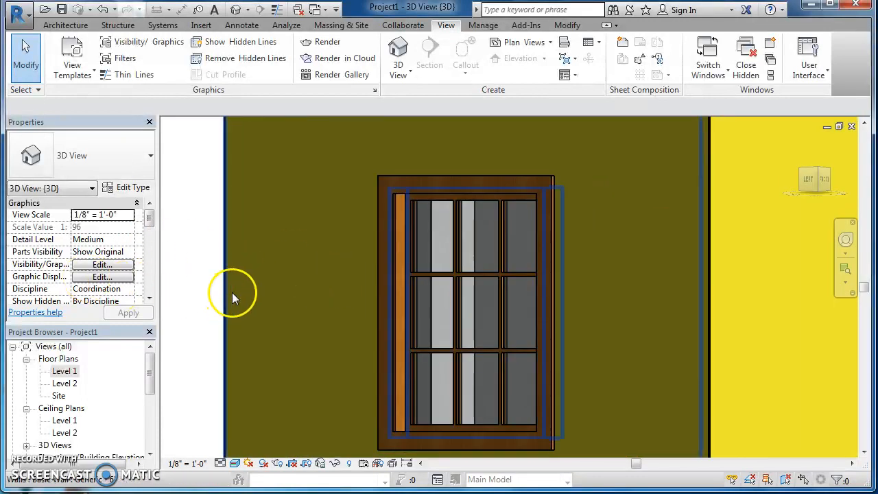
left_click(395, 282)
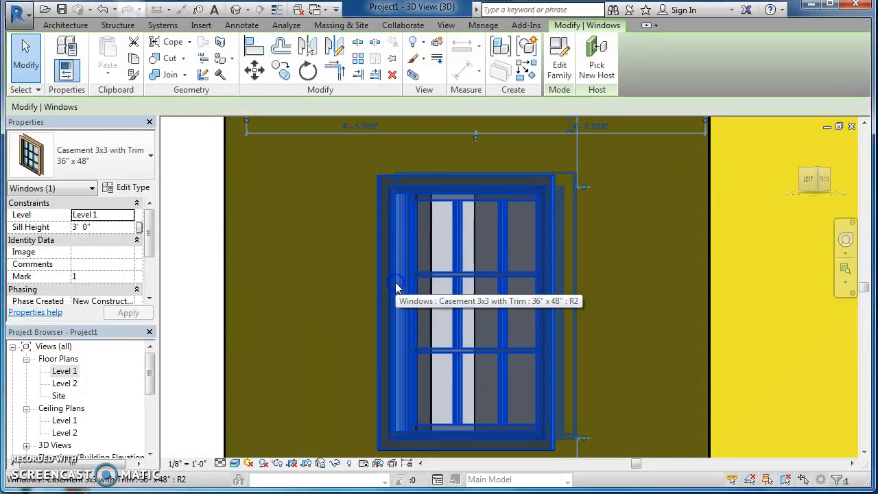
left_click(133, 187)
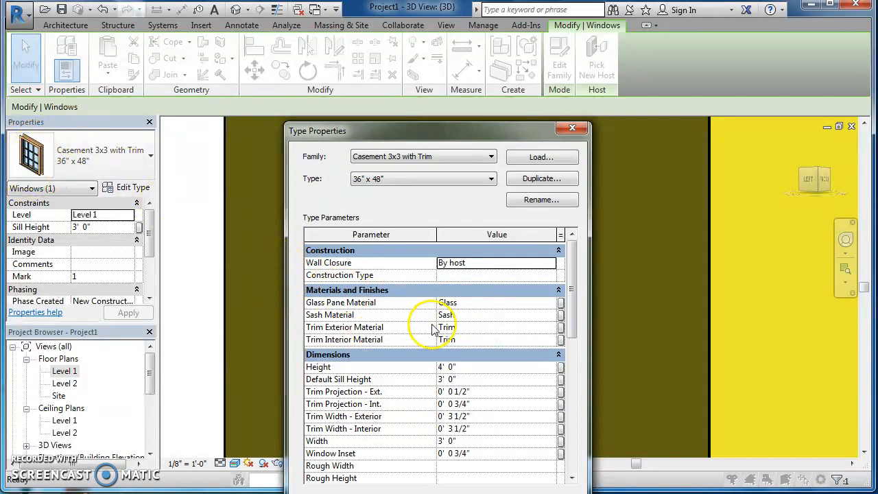
left_click(534, 329)
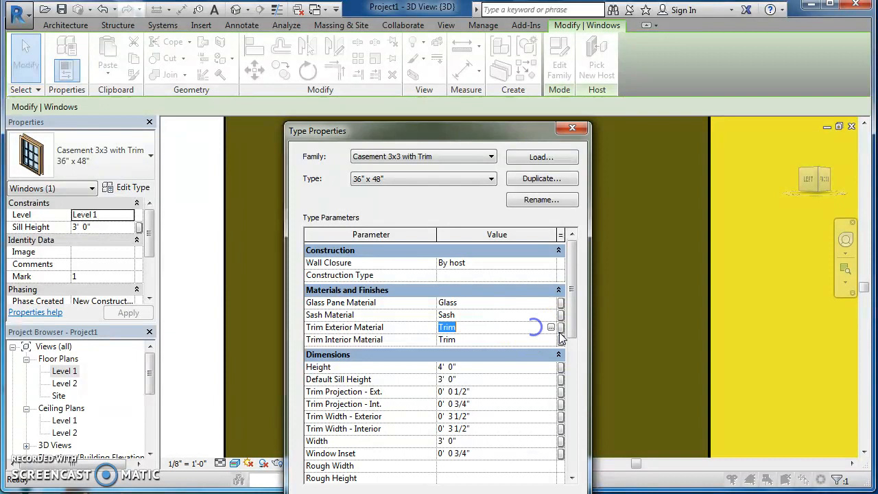
left_click(551, 328)
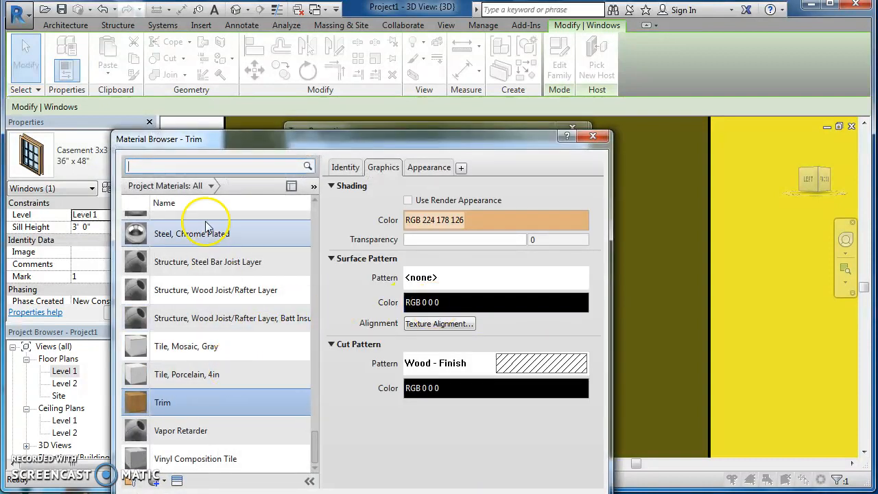
scroll(216, 217, "up", 1)
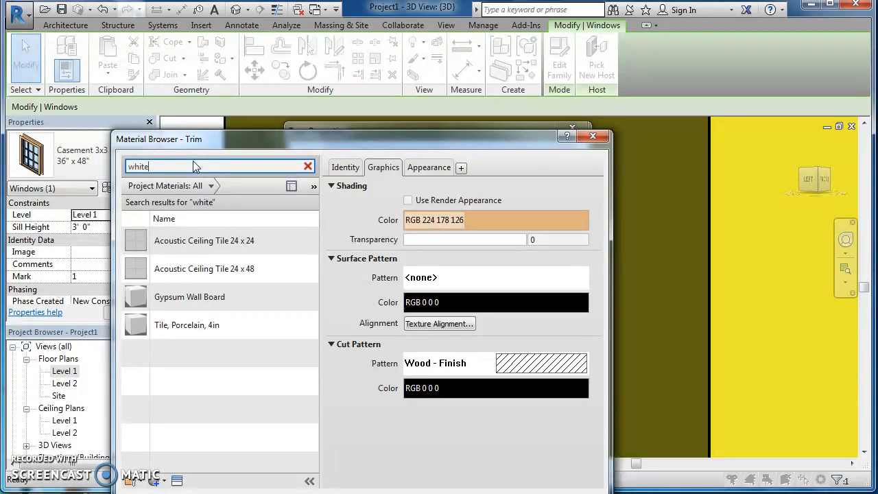
left_click(185, 274)
left_click(173, 296)
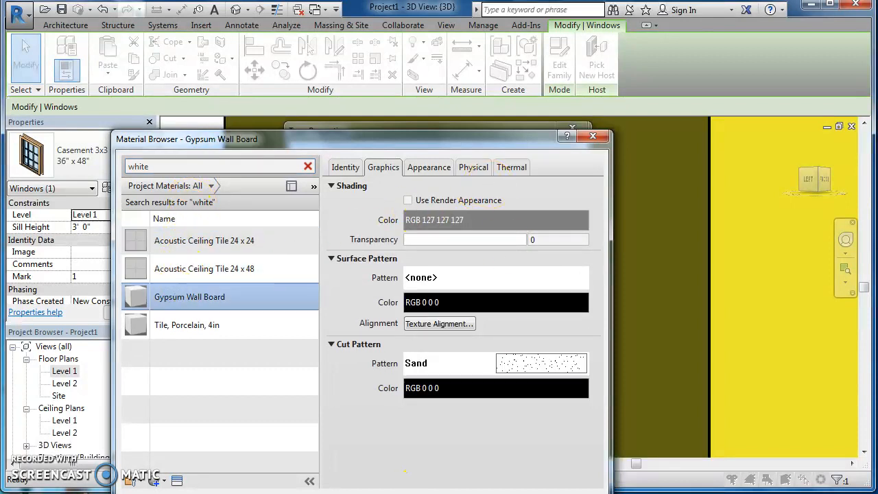
key("Return")
Set the window type's interior trim material to Gypsum Wall Board as well, apply the type changes and clear the selection
left_click(450, 340)
left_click(549, 341)
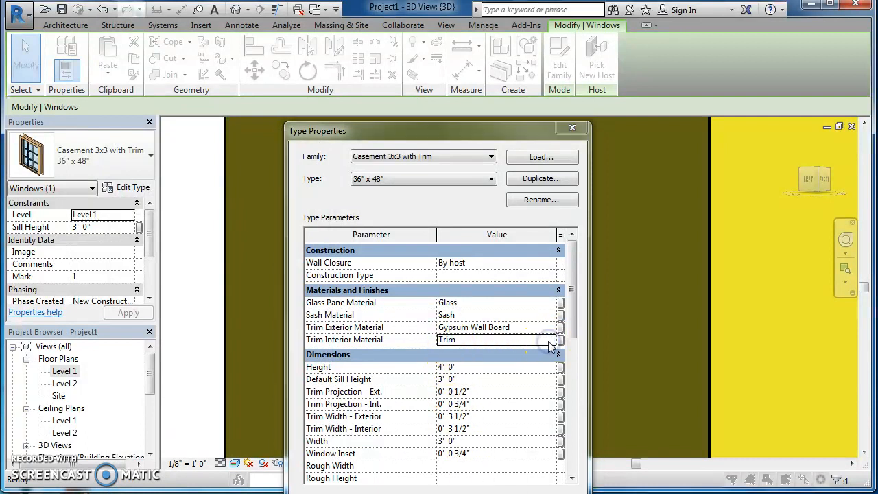
scroll(196, 219, "up", 1)
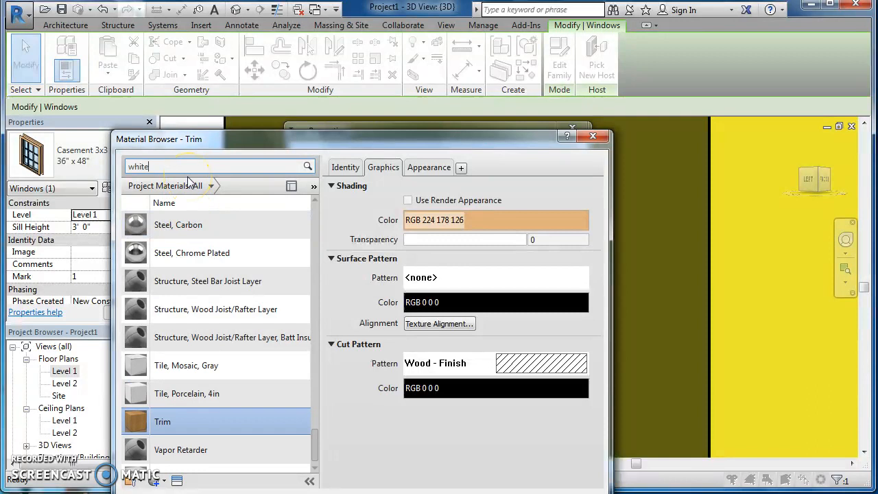
left_click(190, 296)
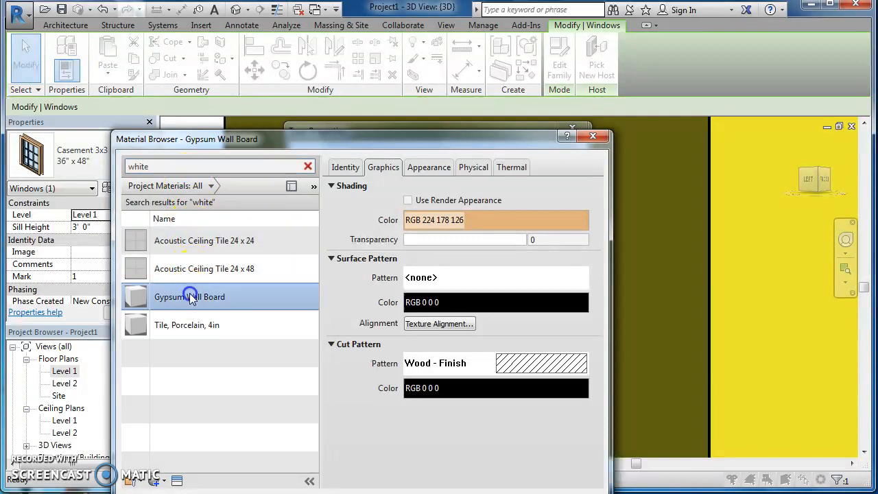
key("Return")
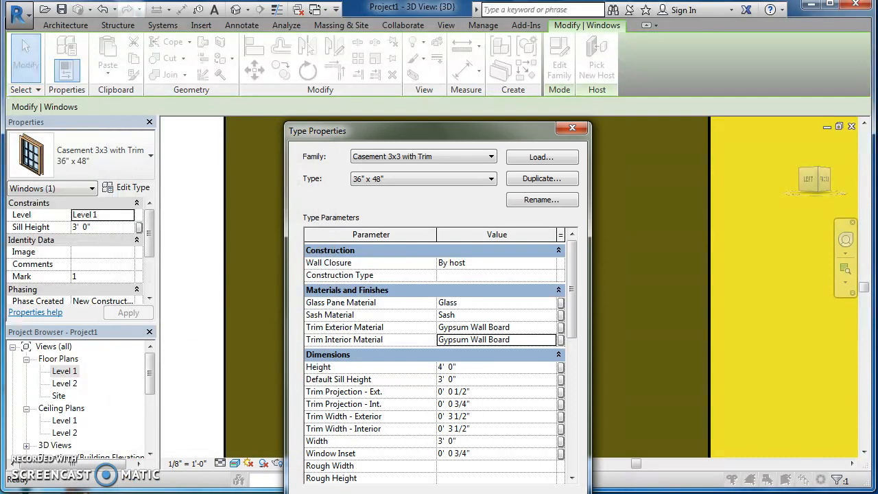
key("Return")
key("Escape")
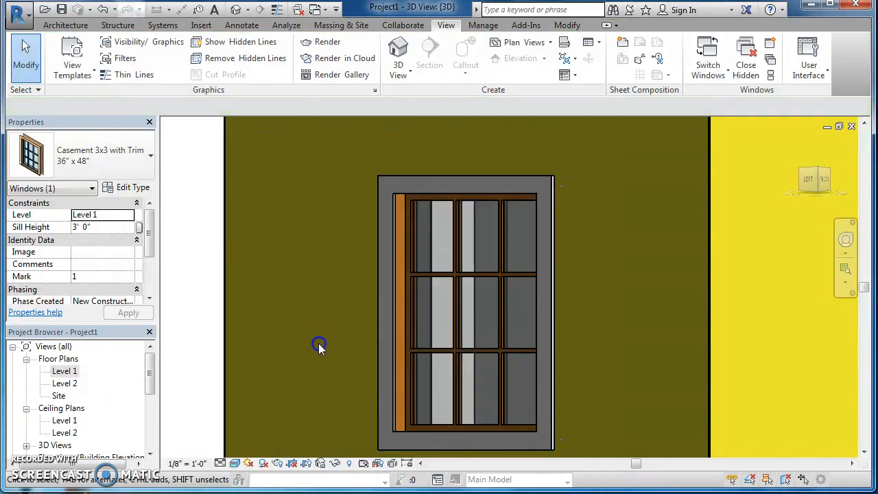
Change the casement window type's sash material to Parking Stripe, found by searching the materials for "yellow", and apply it
scroll(350, 301, "up", 2)
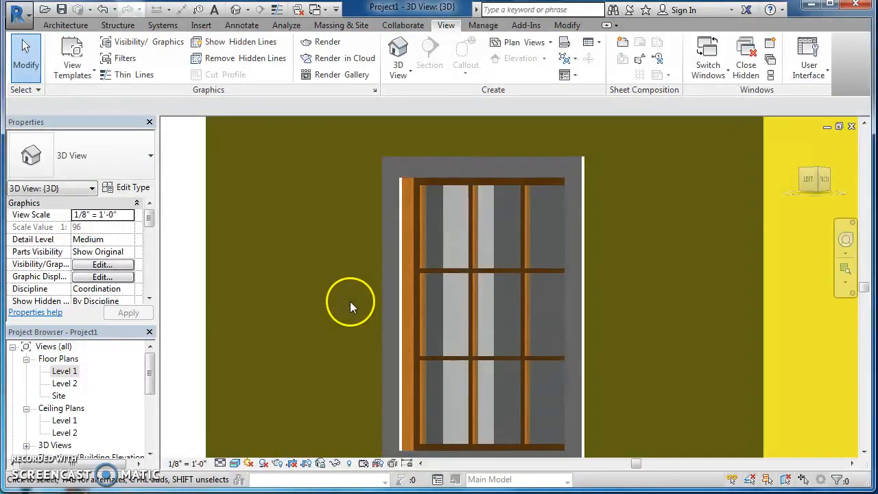
left_click(402, 288)
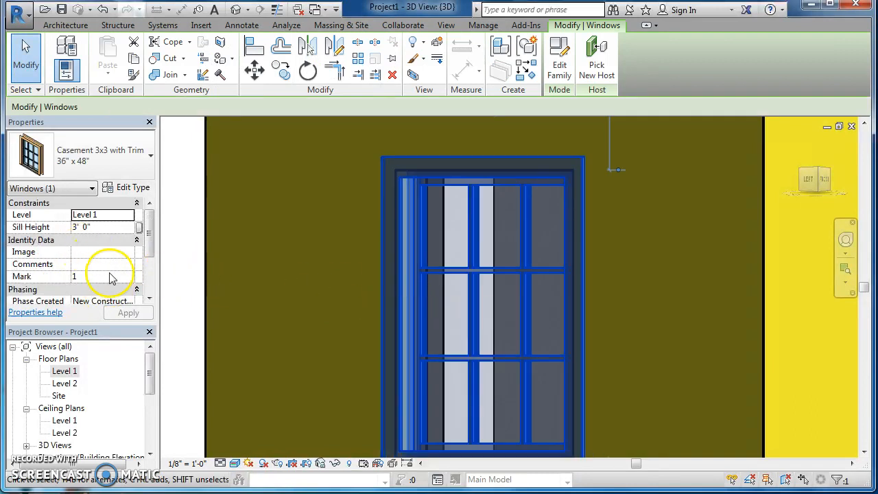
left_click(121, 190)
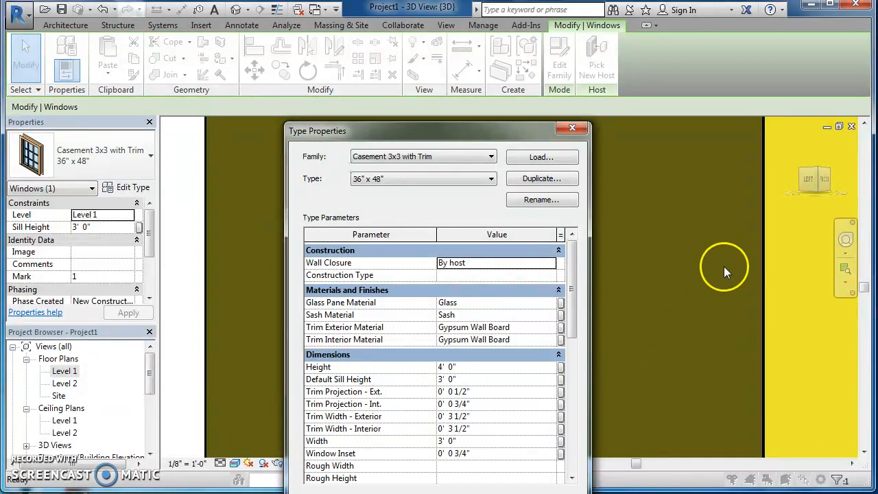
left_click(462, 315)
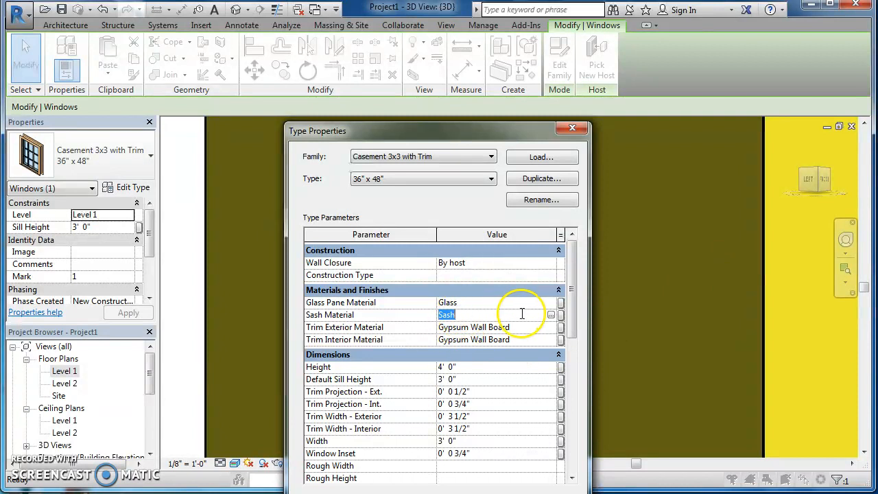
left_click(553, 315)
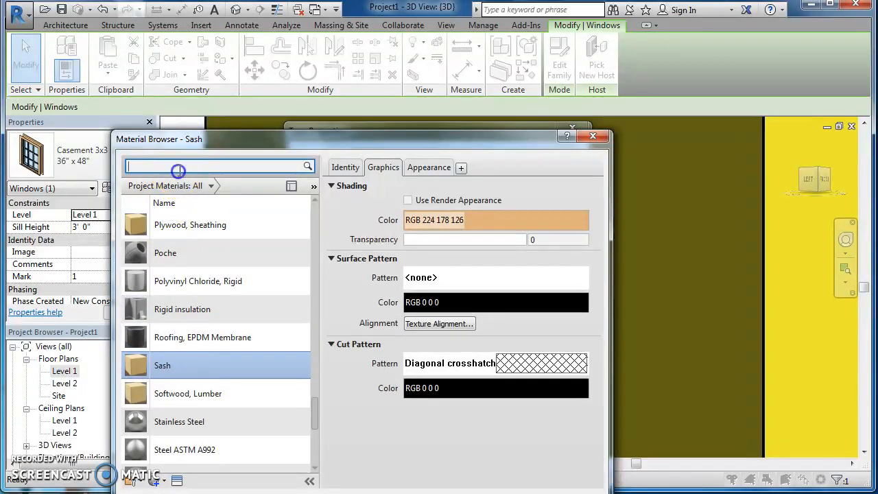
type("yellow")
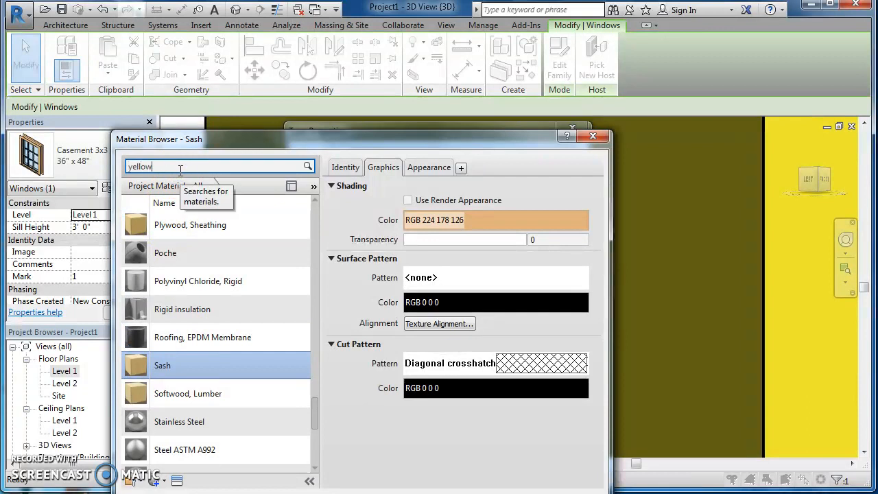
key("Return")
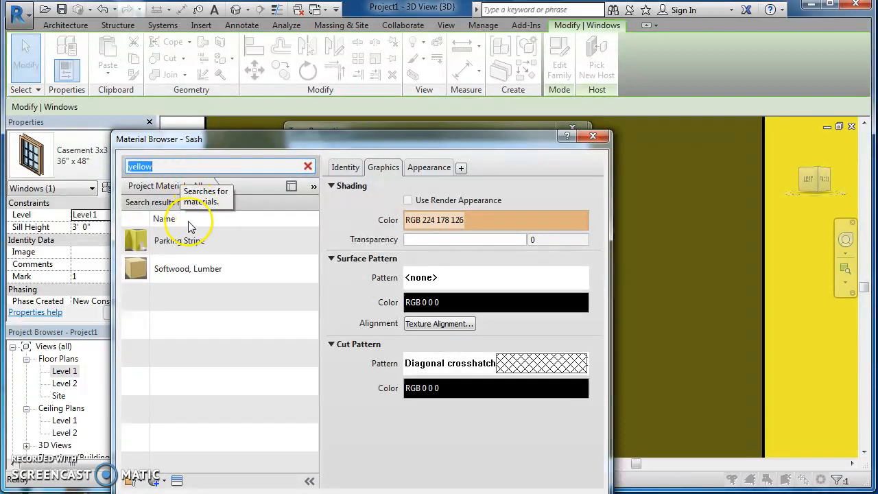
left_click(187, 237)
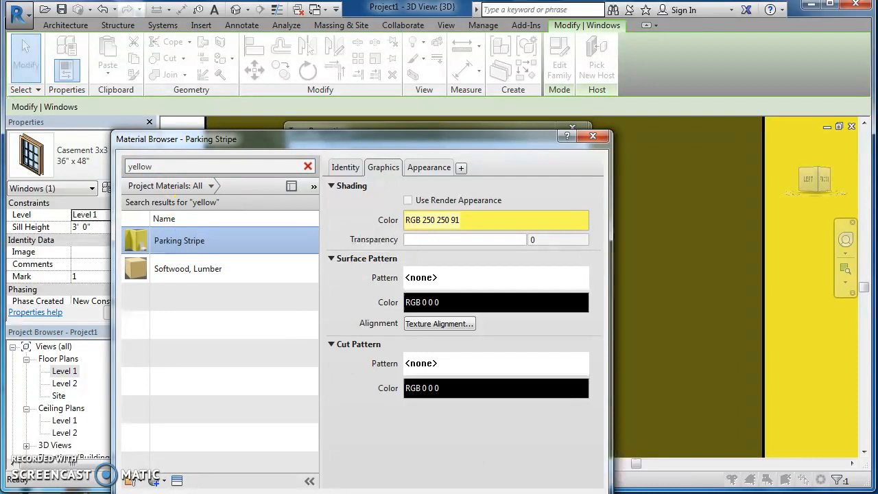
left_click_drag(396, 140, 396, 118)
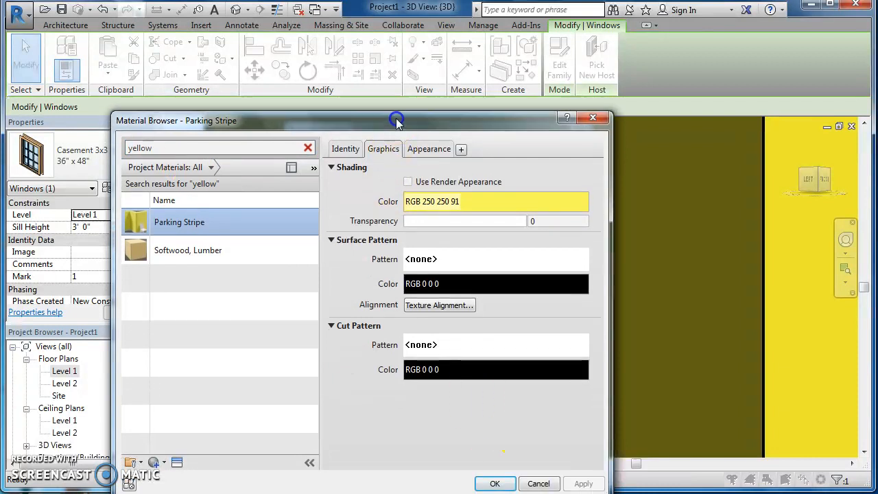
left_click(494, 481)
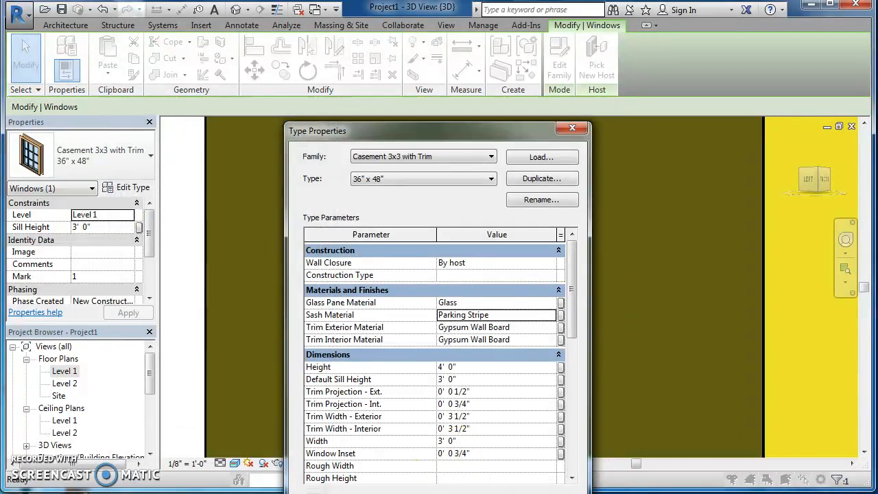
key("Return")
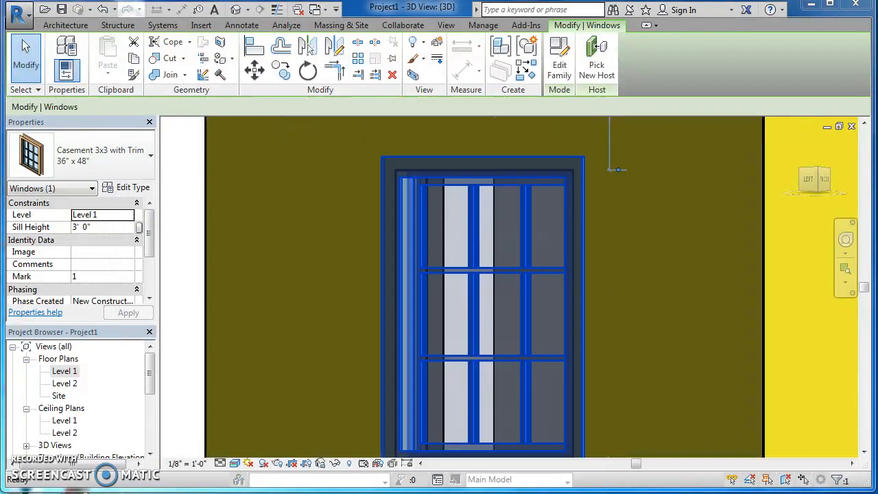
Clear the selection and examine the casement window's trim and sash colours from outside the end wall
left_click(793, 144)
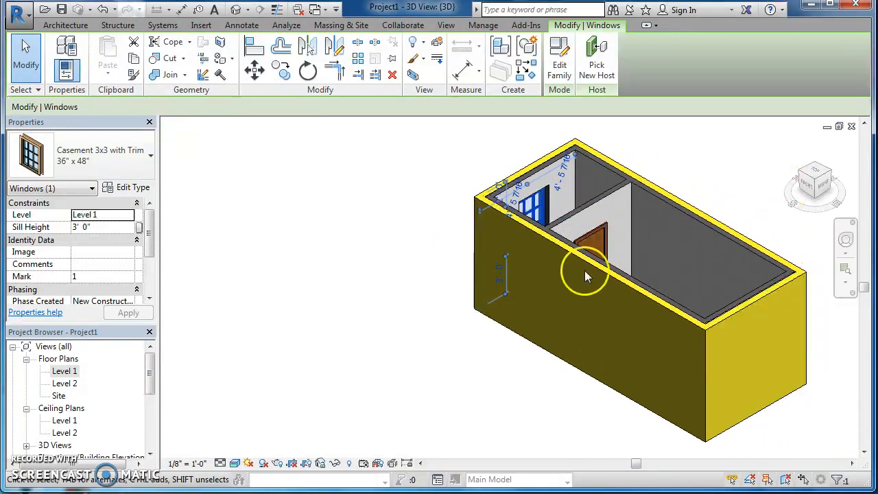
left_click(696, 151)
left_click(806, 186)
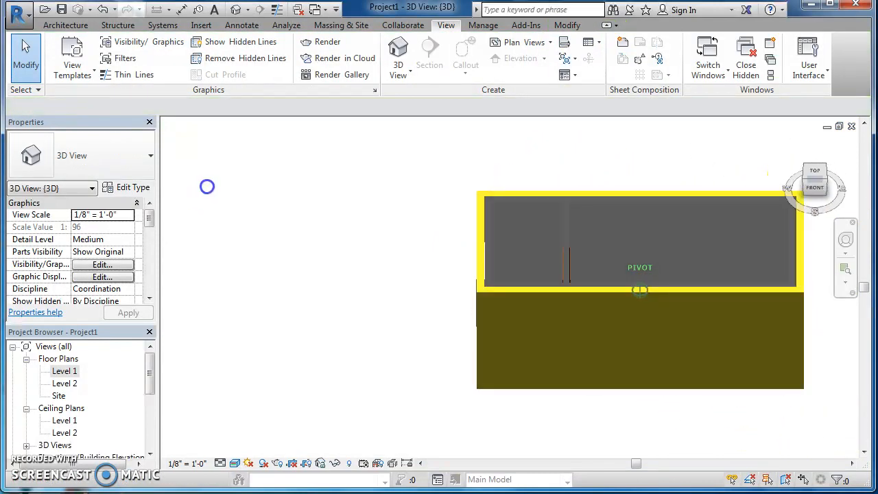
scroll(474, 295, "up", 10)
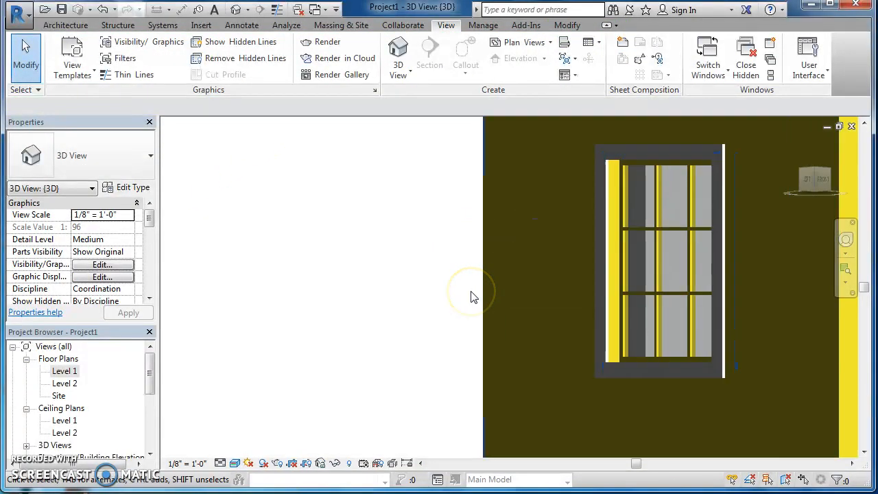
middle_click_drag(489, 234, 235, 245)
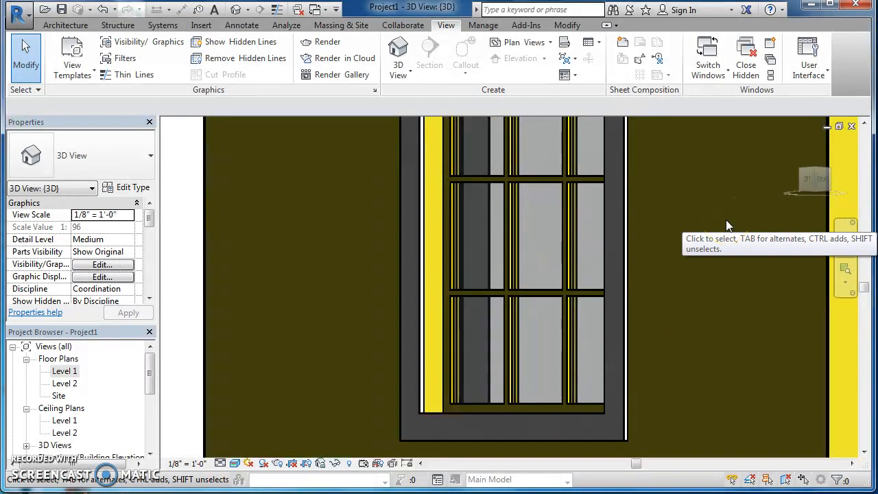
Return the 3D view to its home orientation and set its visual style to Hidden Line
left_click(791, 142)
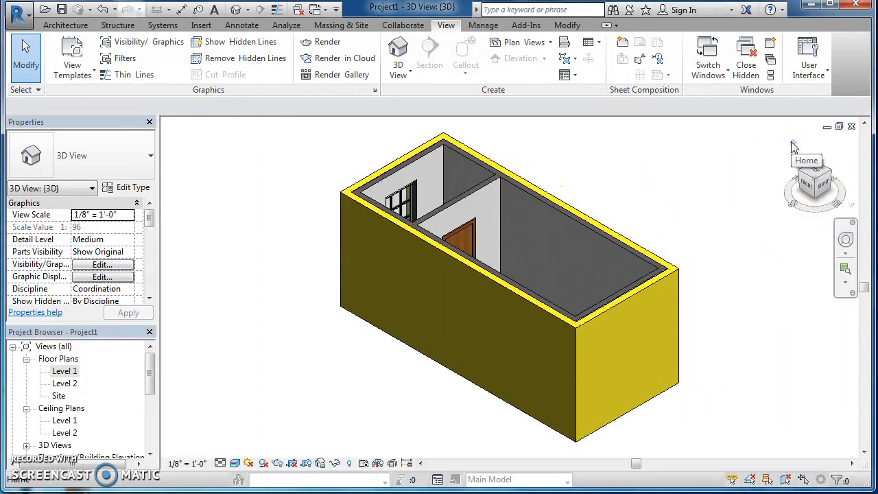
left_click(236, 462)
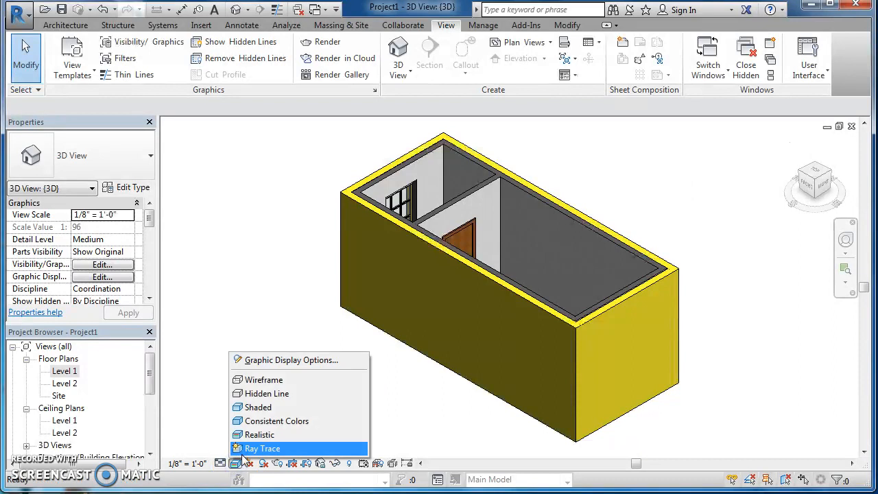
left_click(257, 395)
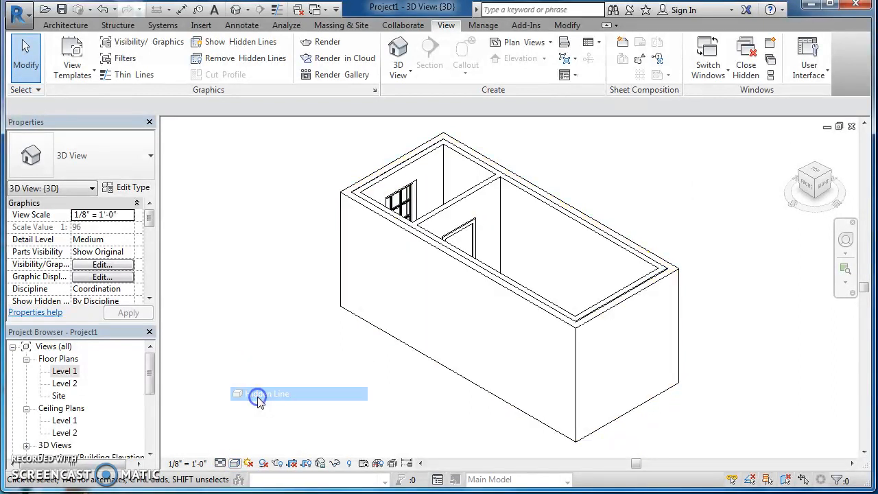
In the Level 1 floor plan, place a Single-Flush 36" x 84" door in the long outer wall of the larger room, swinging outward
double_click(66, 374)
scroll(533, 402, "down", 6)
middle_click_drag(698, 407, 493, 266)
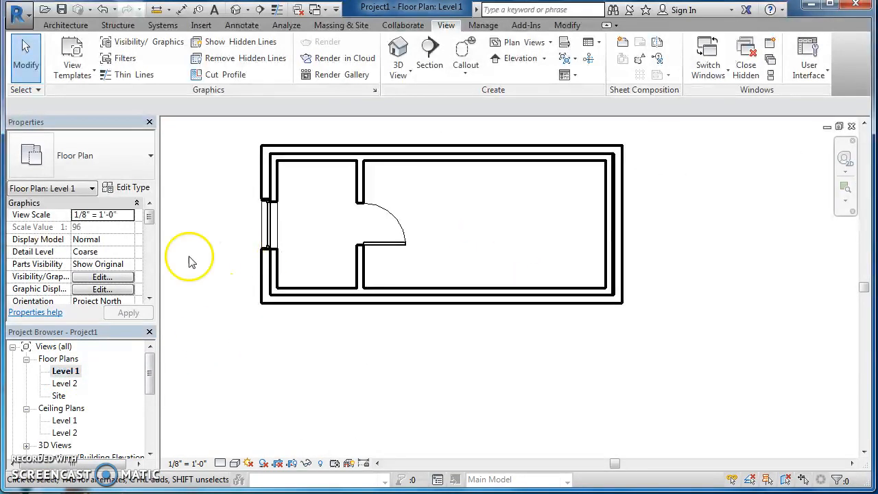
left_click(65, 25)
left_click(88, 51)
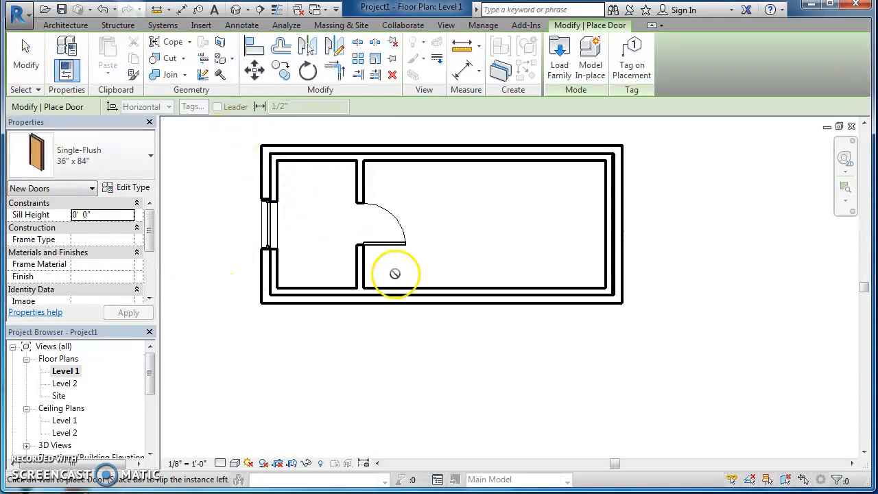
left_click(466, 302)
right_click(553, 354)
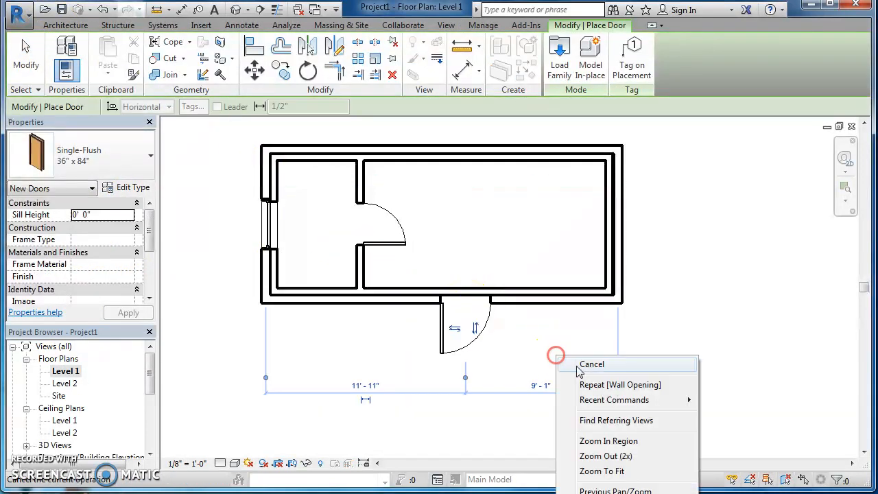
right_click(584, 369)
left_click(607, 377)
Try to cut a wall opening across the new door's width in the inner wall, and undo it
scroll(545, 351, "up", 5)
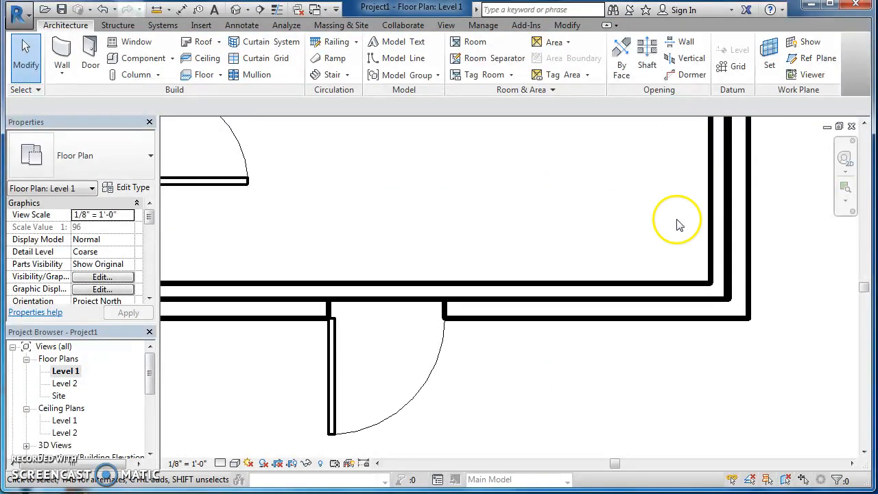
left_click(682, 41)
left_click(329, 299)
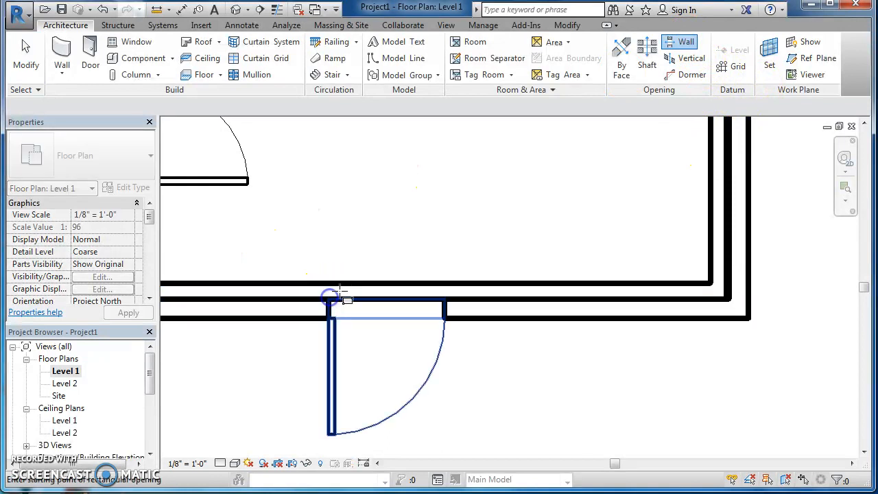
left_click(443, 297)
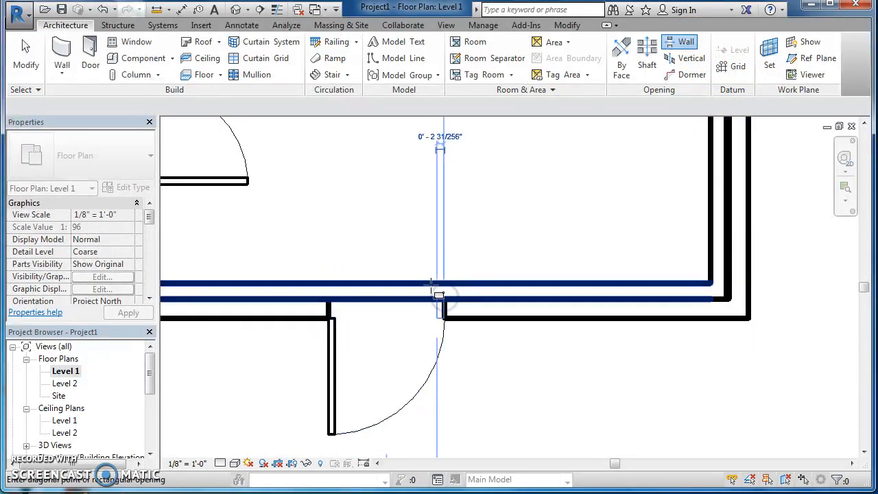
left_click(330, 280)
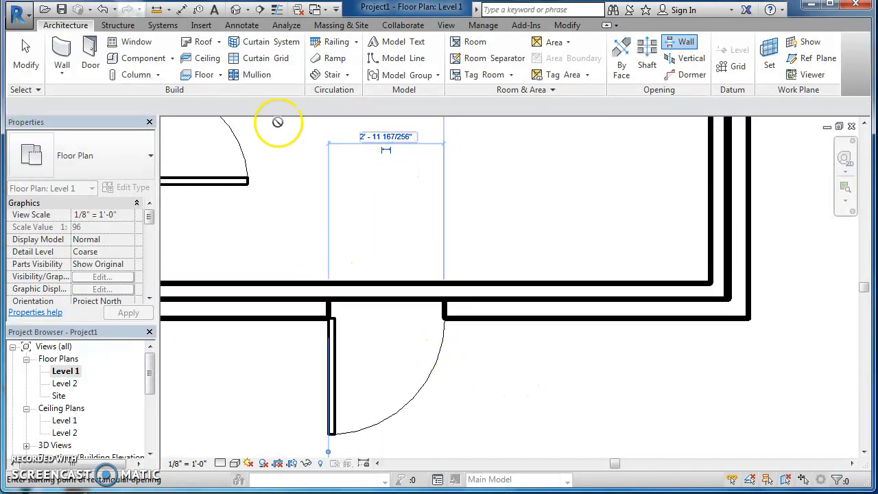
left_click(103, 10)
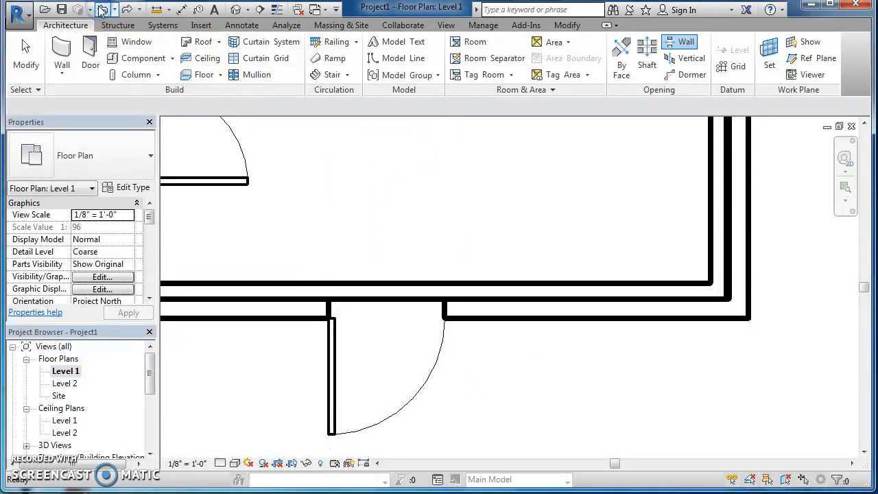
Cut a rectangular wall opening about 3' wide through the inner wall, aligned with both jambs of the new exterior door
left_click(326, 280)
left_click(444, 300)
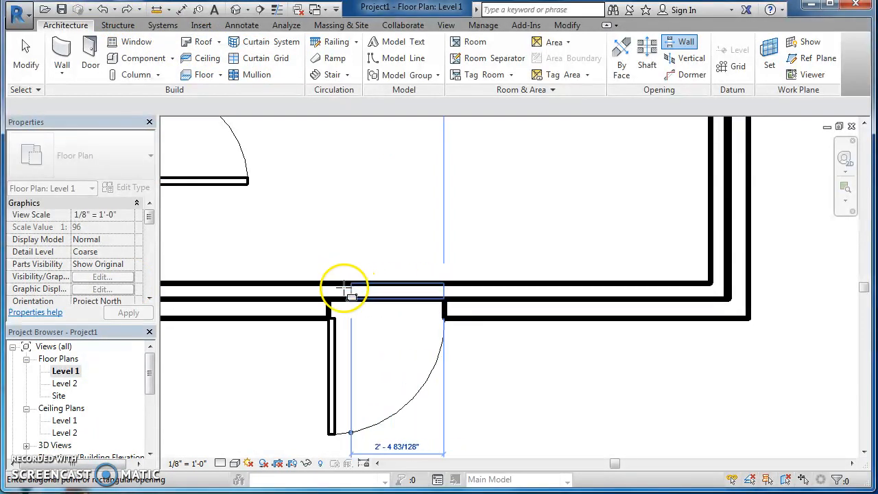
left_click(329, 286)
right_click(362, 238)
left_click(394, 248)
right_click(394, 247)
left_click(416, 258)
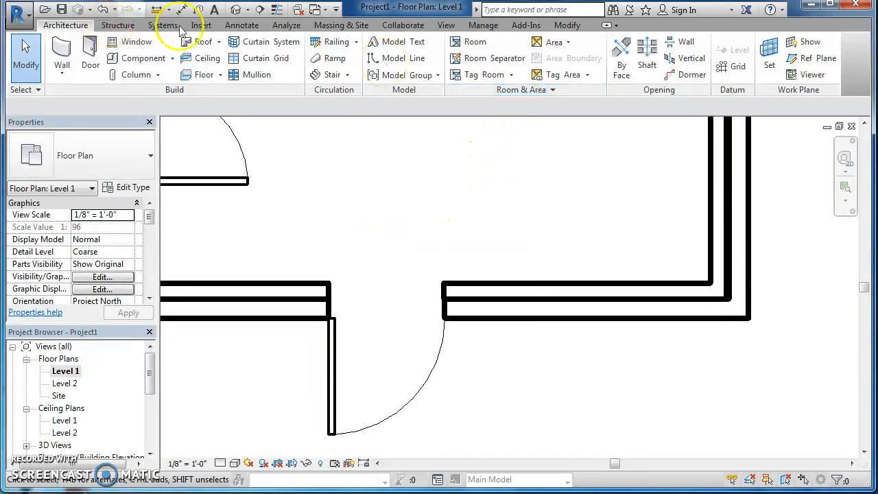
In the 3D view, set the top offset of the inner wall opening behind the exterior door to 7' 0"
left_click(437, 26)
left_click(398, 49)
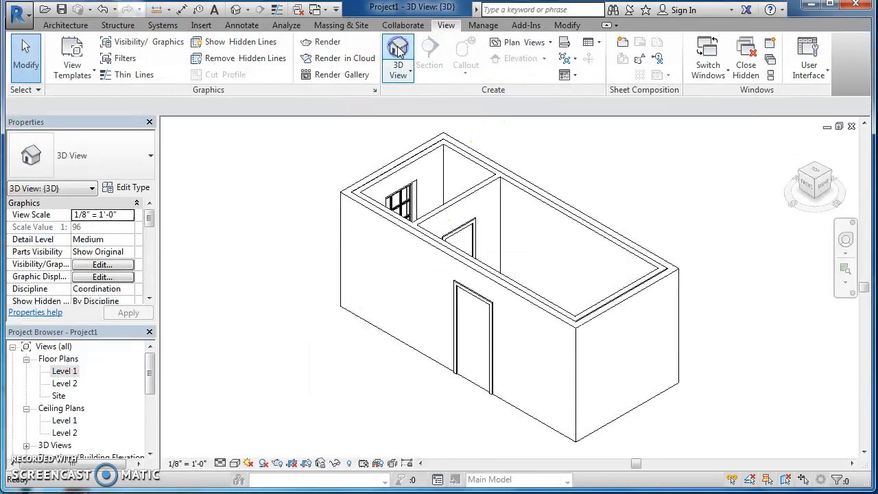
left_click_drag(835, 195, 604, 179)
scroll(526, 243, "up", 5)
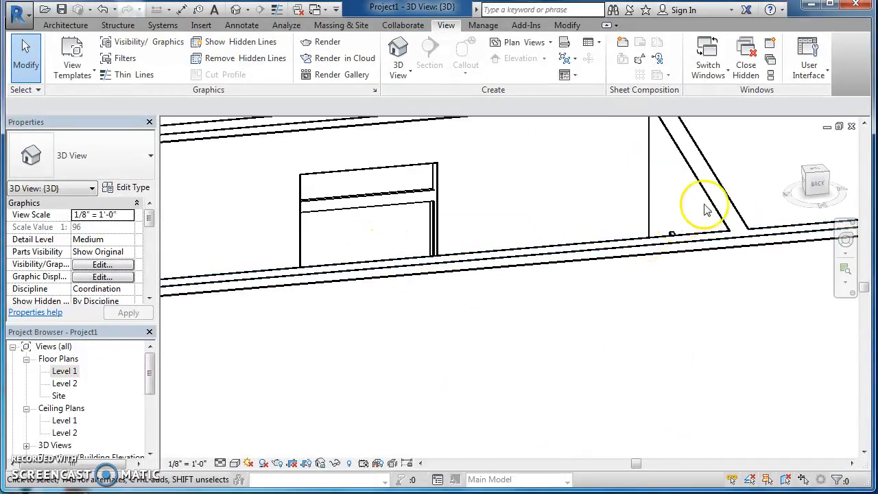
left_click(816, 180)
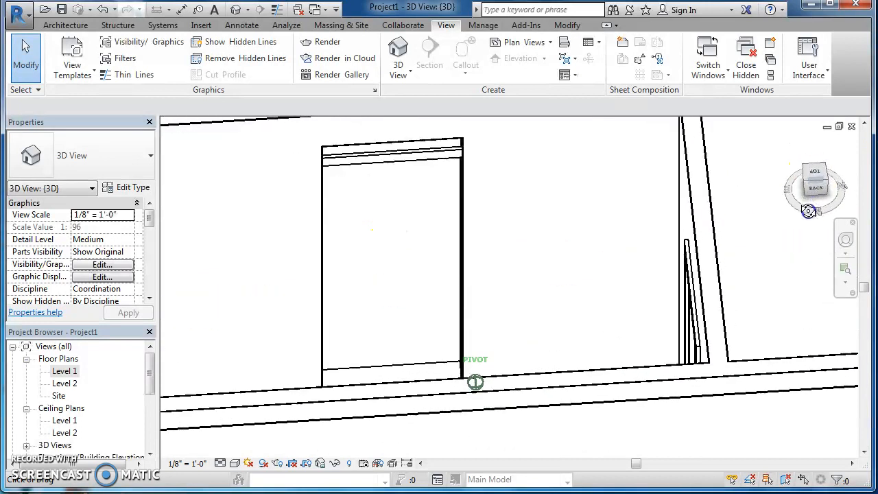
left_click(459, 156)
left_click(247, 198)
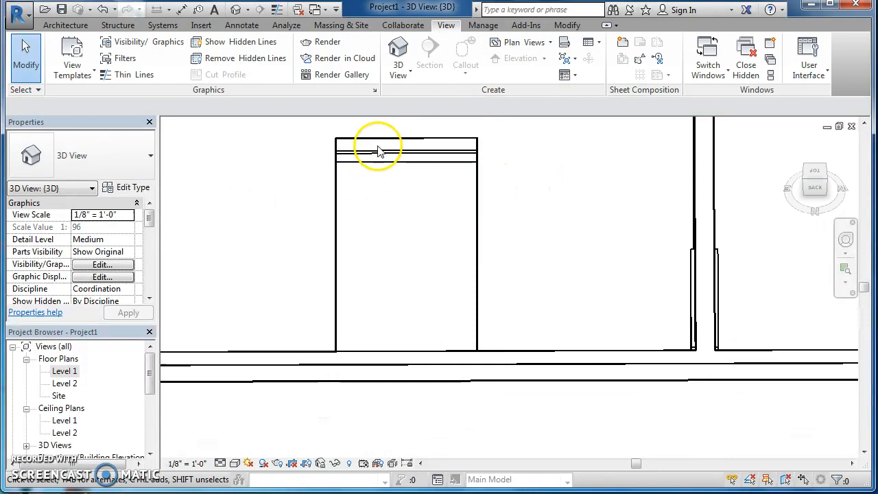
left_click(378, 143)
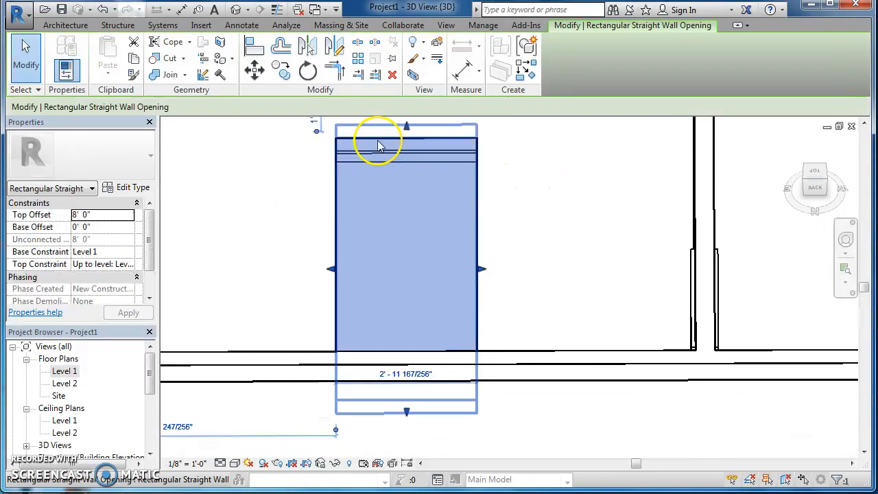
left_click(76, 216)
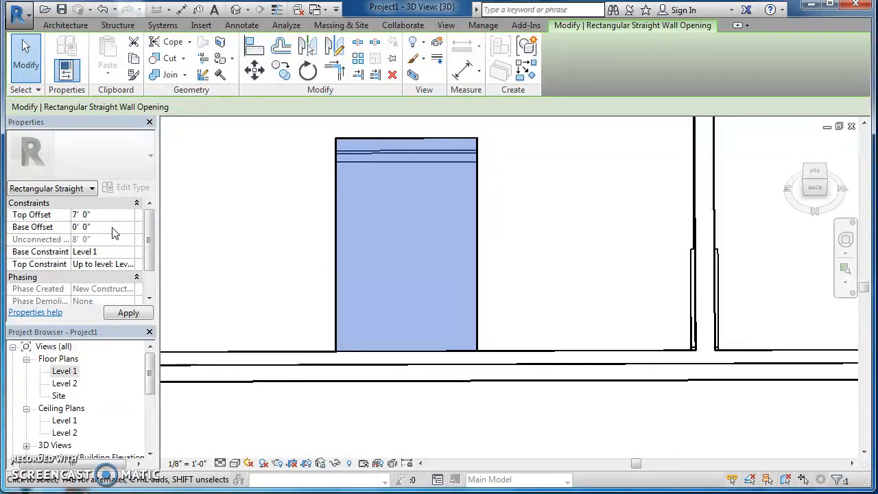
left_click(123, 313)
left_click(209, 267)
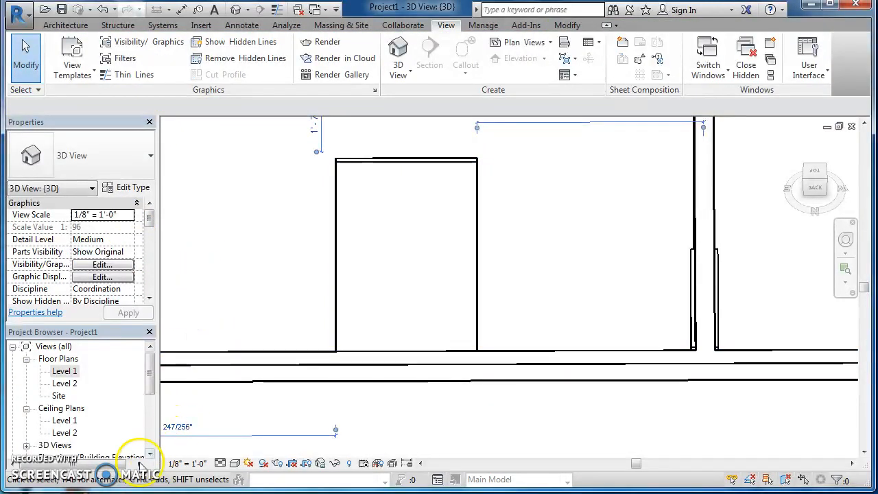
Set the 3D view's visual style to Realistic, return it to the home orientation and examine the whole model
left_click(235, 463)
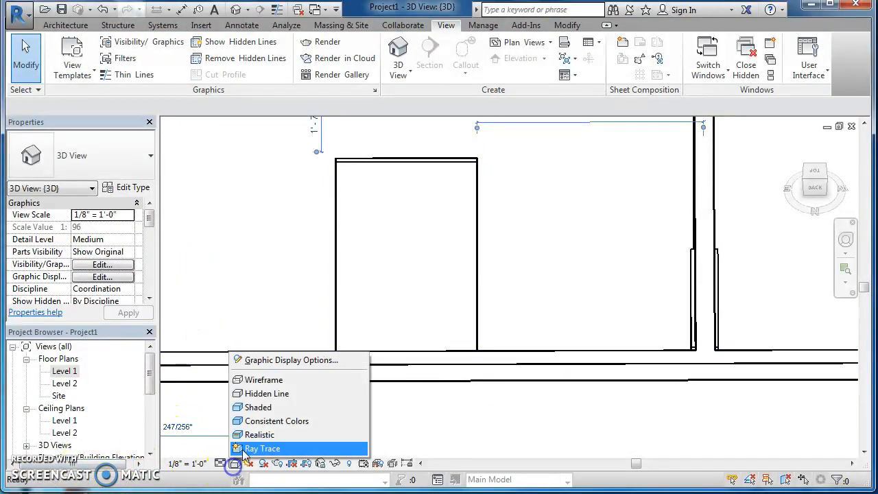
left_click(264, 433)
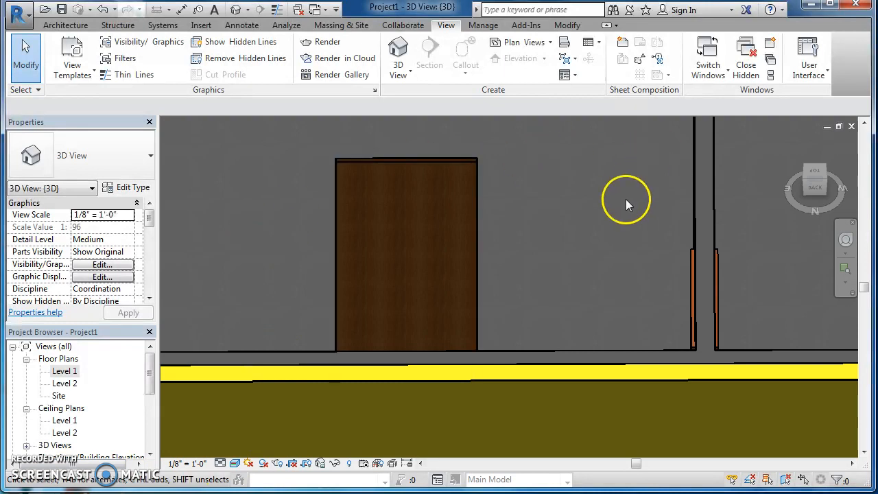
mouse_move(810, 186)
left_mouse_down()
mouse_move(810, 149)
mouse_move(815, 171)
left_mouse_up()
left_click(794, 143)
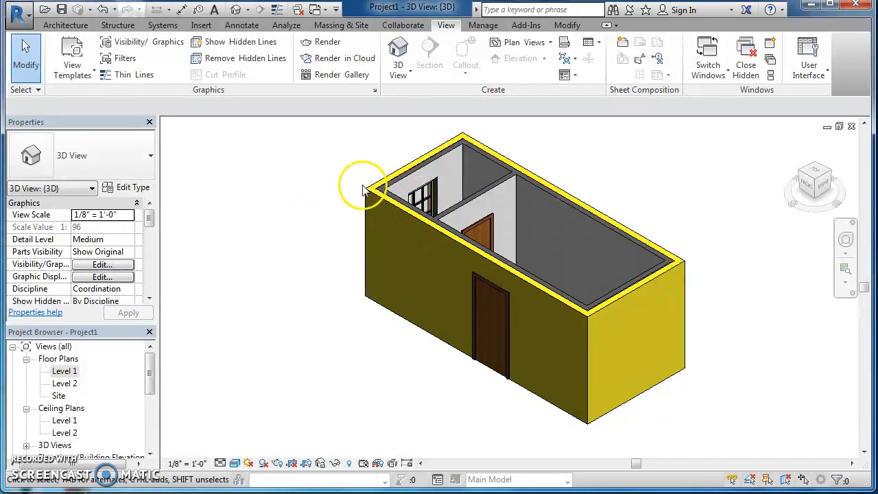
left_click(794, 144)
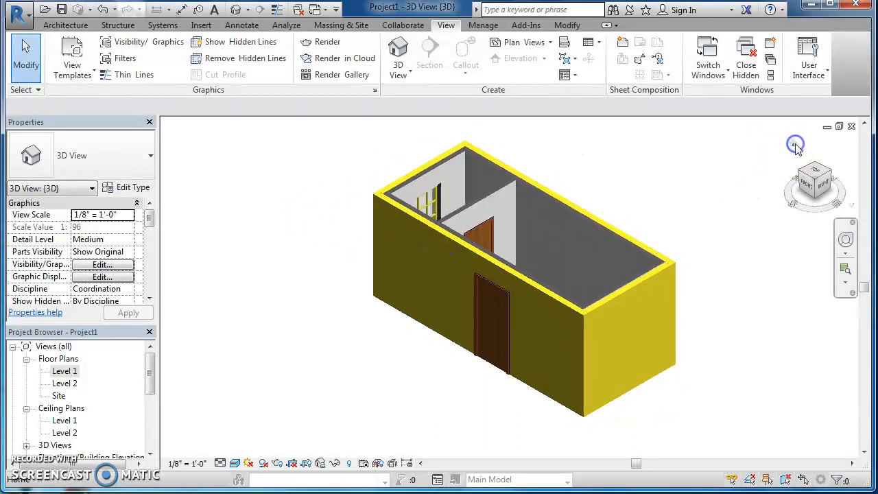
scroll(618, 240, "up", 3)
scroll(616, 242, "up", 1)
scroll(616, 242, "down", 4)
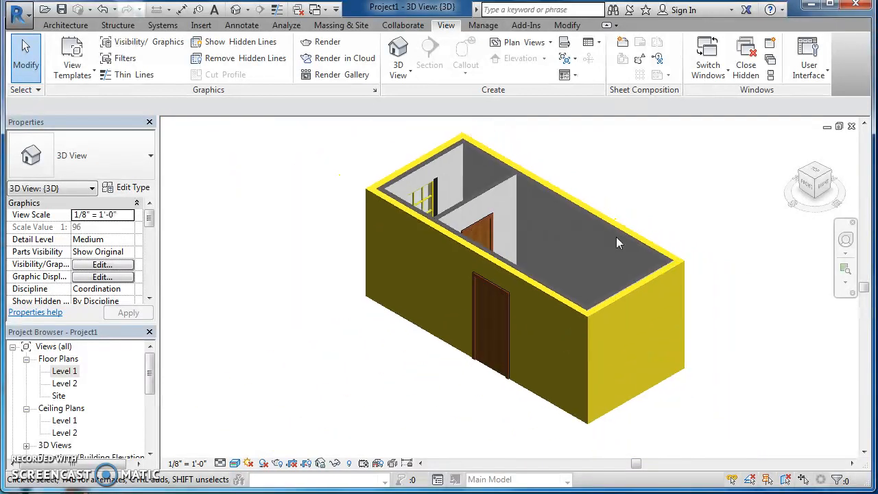